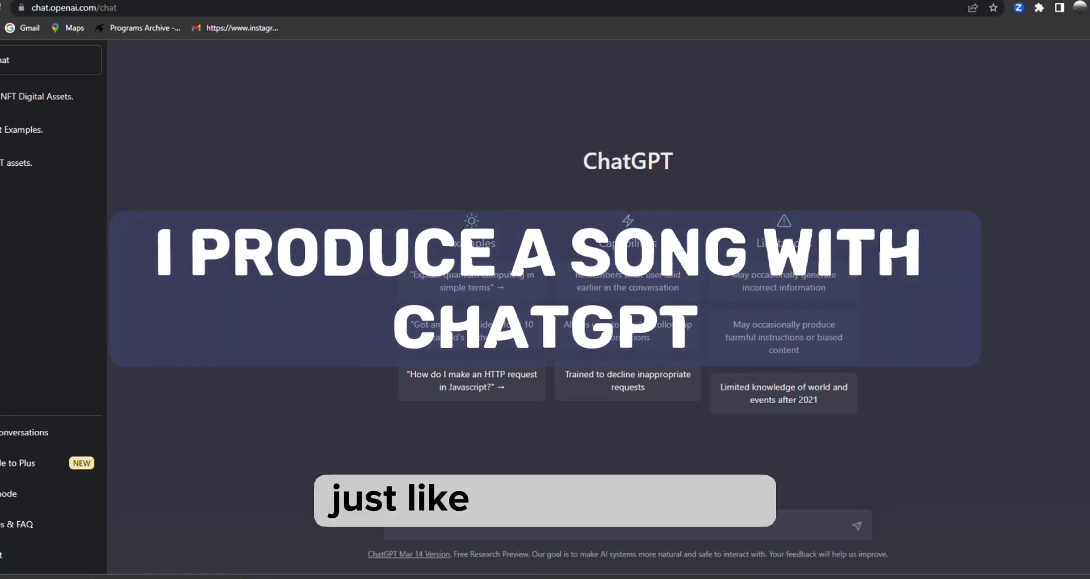
- Open the saved NFT Digital Assets conversation and review the lyrics of the first love song for spouse
left_click(49, 97)
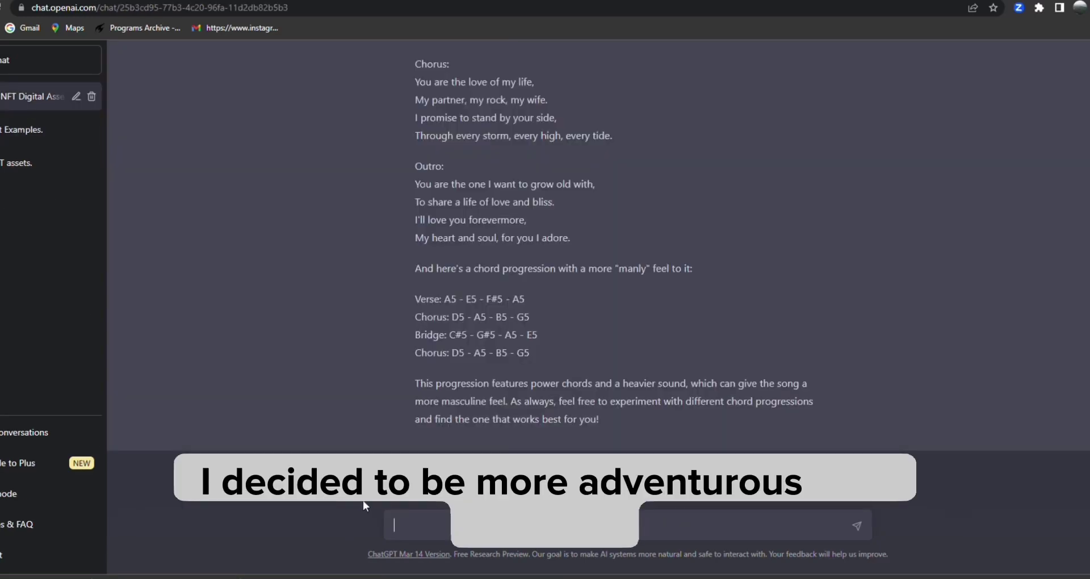
scroll(622, 335, "up", 20)
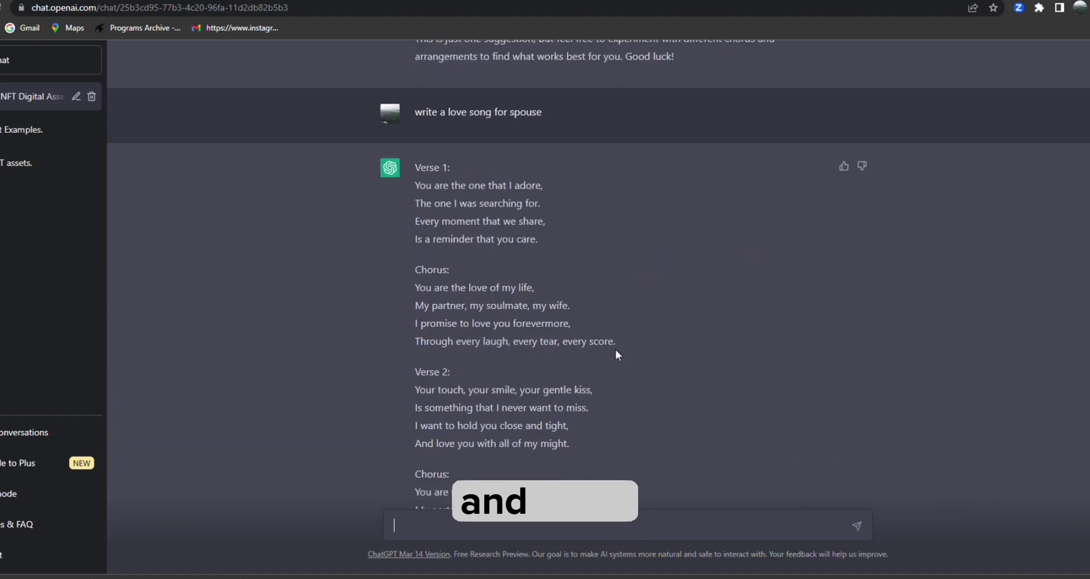
scroll(617, 351, "down", 8)
scroll(620, 351, "up", 20)
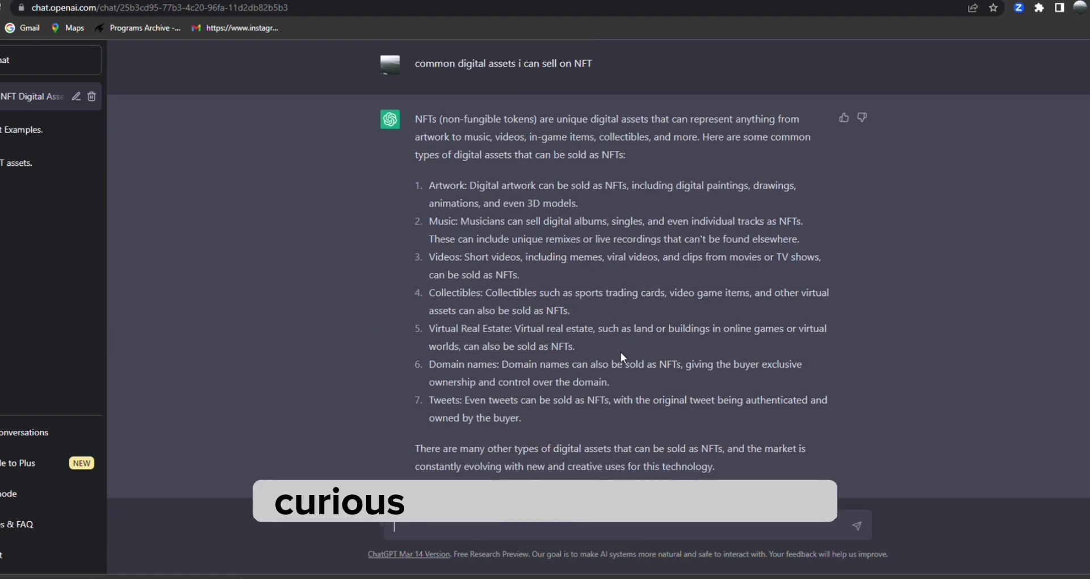
scroll(620, 352, "down", 8)
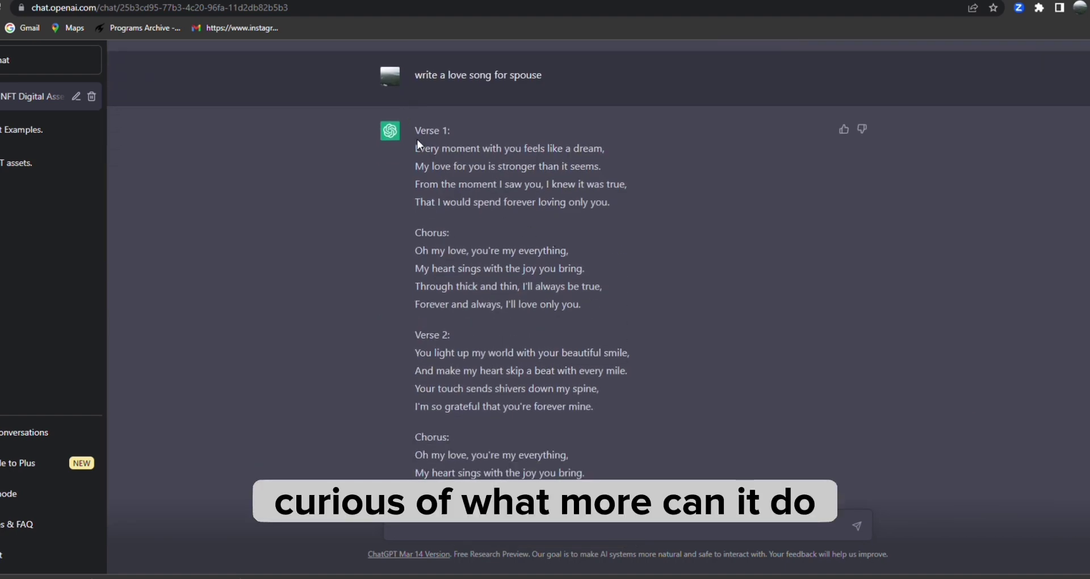
left_click_drag(418, 144, 615, 460)
scroll(607, 363, "down", 3)
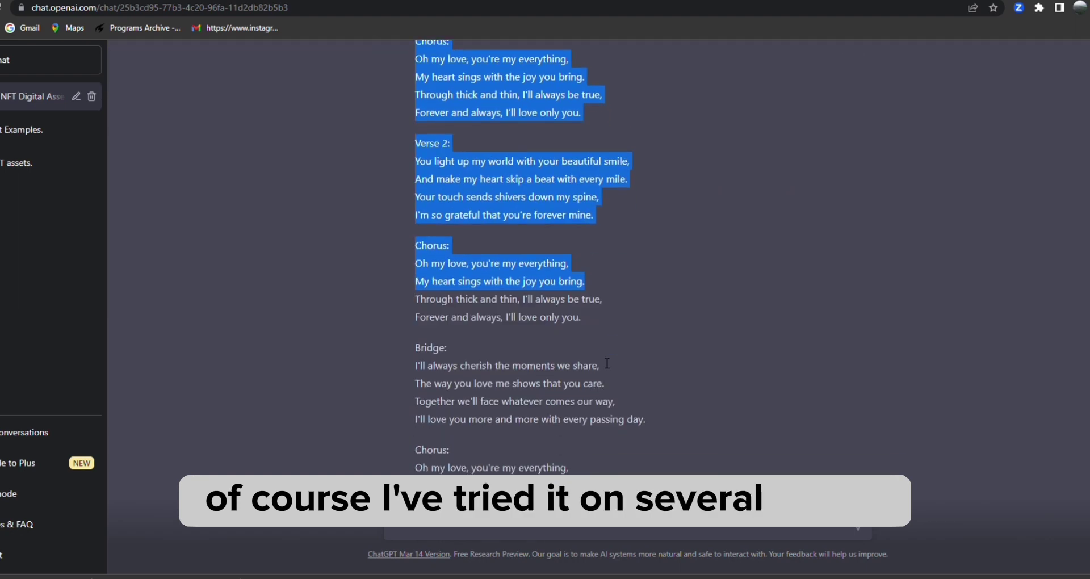
scroll(607, 364, "down", 2)
left_click(487, 276)
scroll(486, 227, "up", 10)
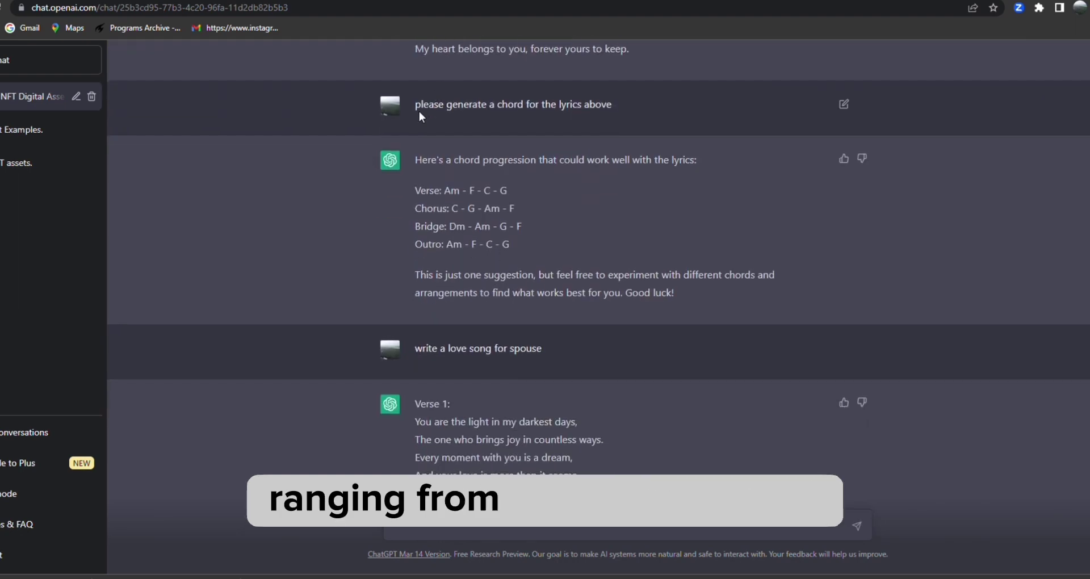
- Examine the prompt "please generate a chord for the lyrics above" and the chord progression given in reply
left_click_drag(419, 111, 533, 116)
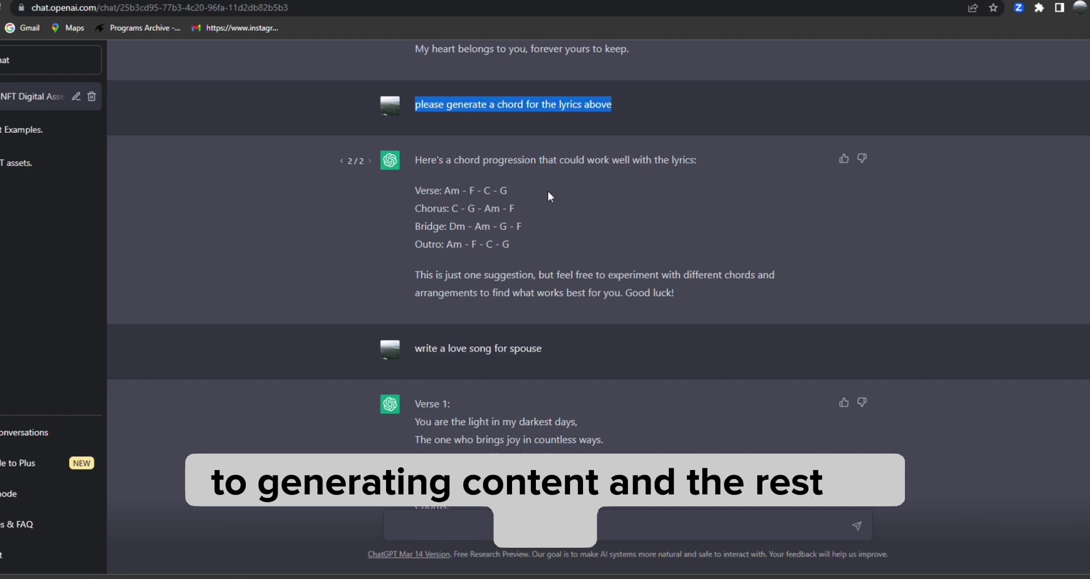
scroll(528, 205, "down", 2)
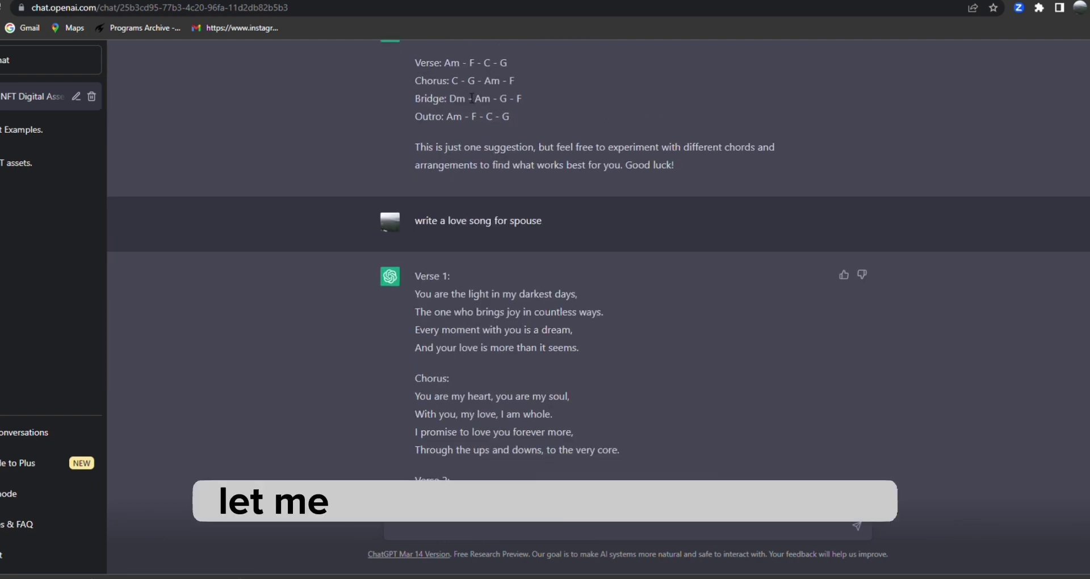
scroll(472, 98, "up", 1)
left_click_drag(423, 96, 735, 211)
left_click(544, 149)
scroll(535, 281, "down", 1)
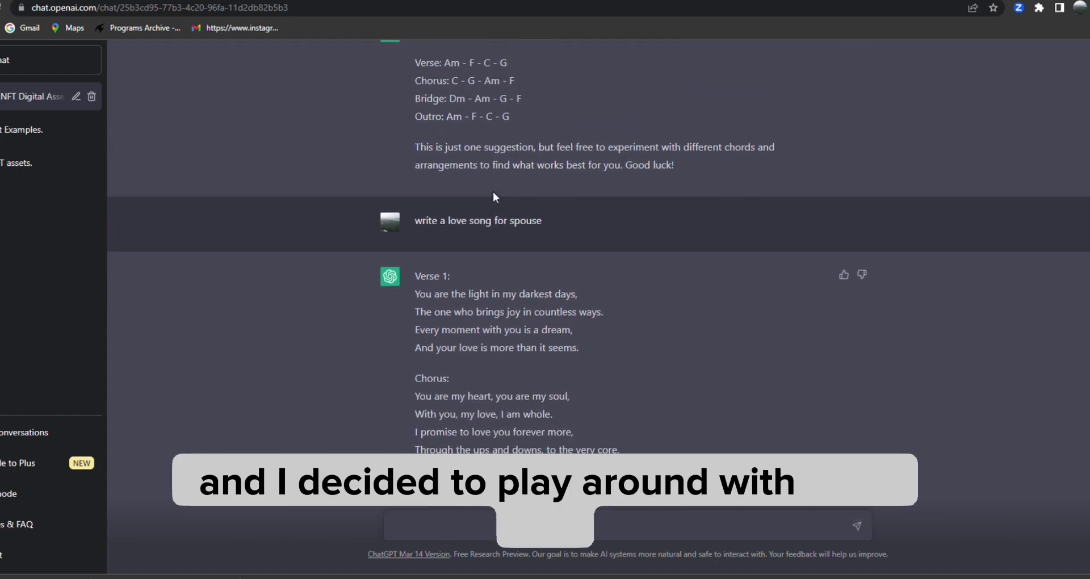
- Review the next "write a love song for spouse" reply and the "generate a chord for the above" request following it
left_click_drag(424, 231, 532, 225)
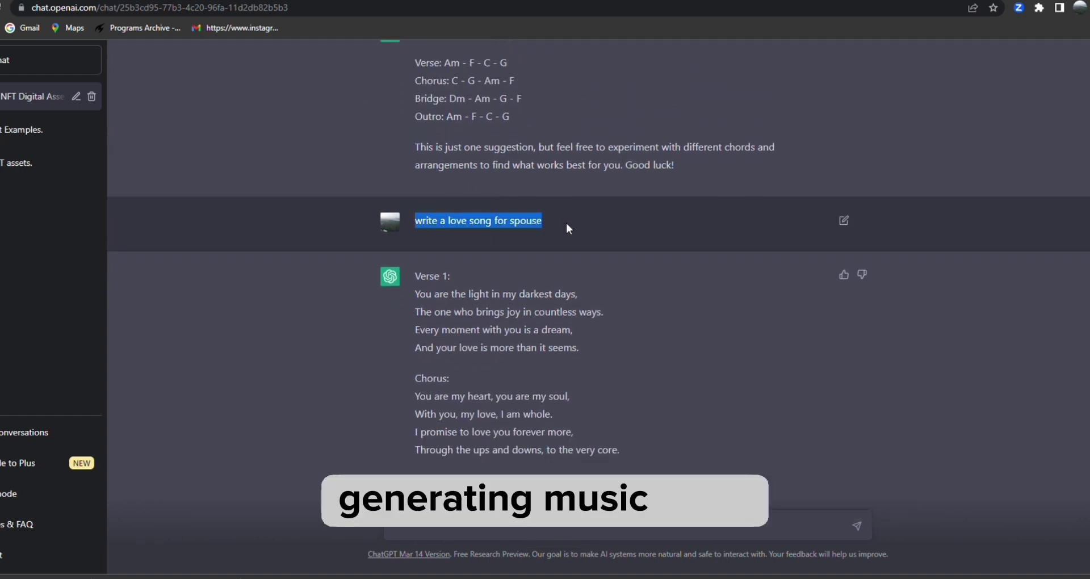
left_click(549, 233)
scroll(545, 275, "down", 12)
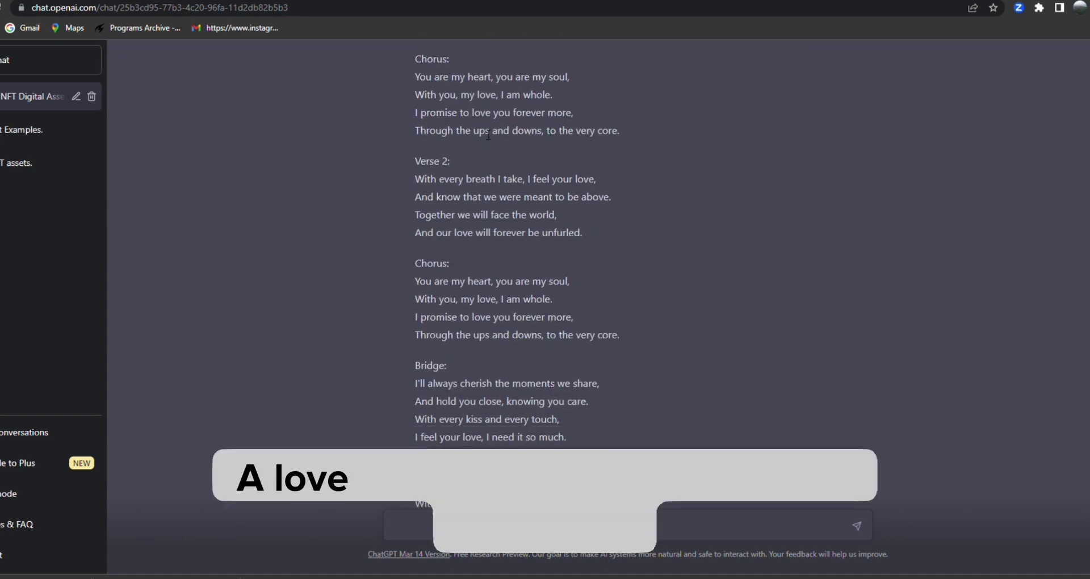
scroll(522, 250, "down", 2)
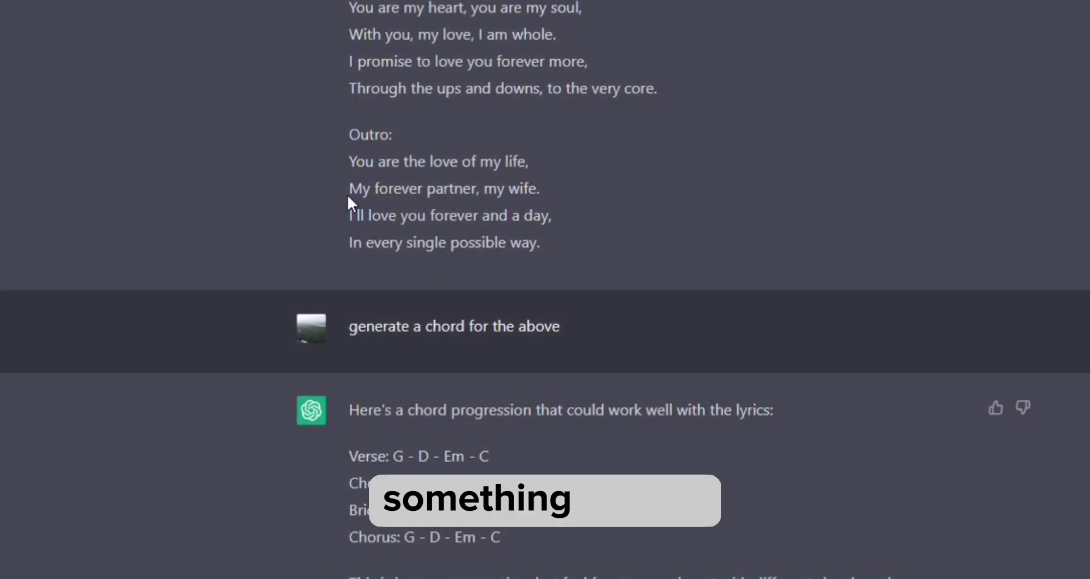
left_click_drag(349, 197, 551, 196)
left_click(495, 250)
scroll(495, 250, "down", 8)
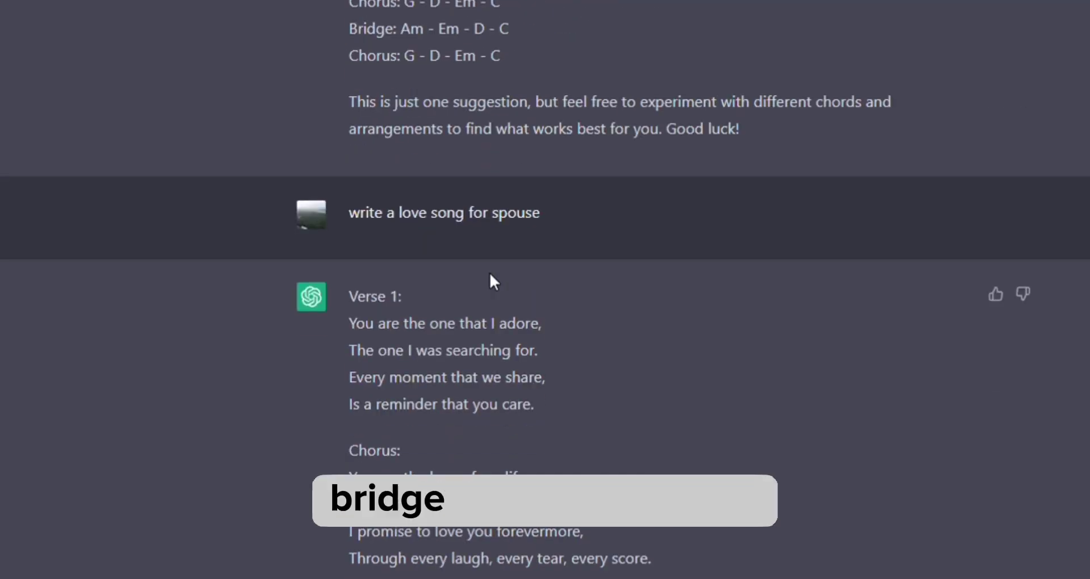
- Read through the love song beginning "You are the one that I adore" and the chord replies that follow it
left_click_drag(363, 214, 750, 296)
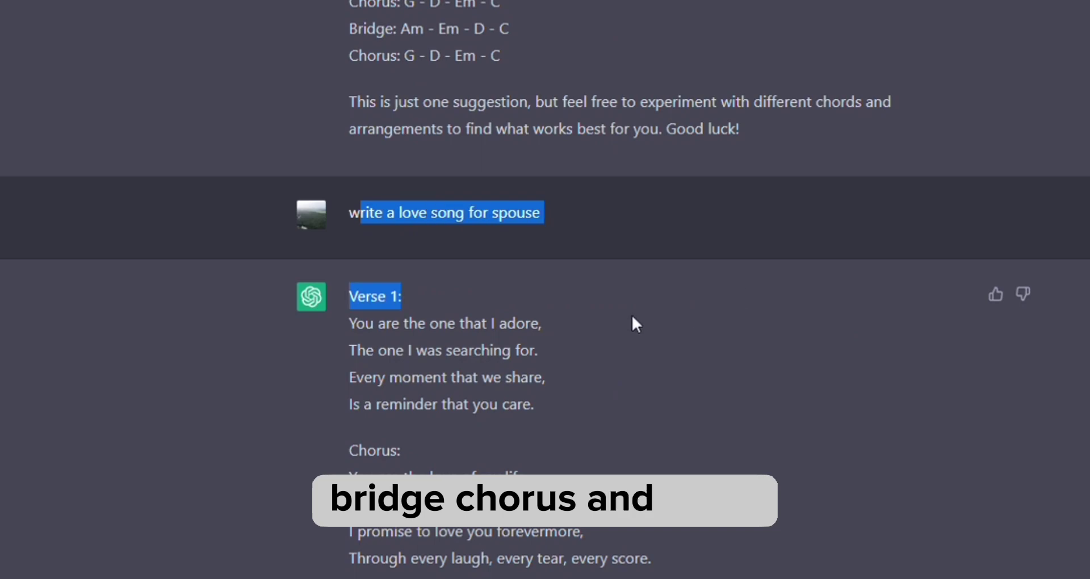
left_click(604, 337)
scroll(458, 243, "down", 5)
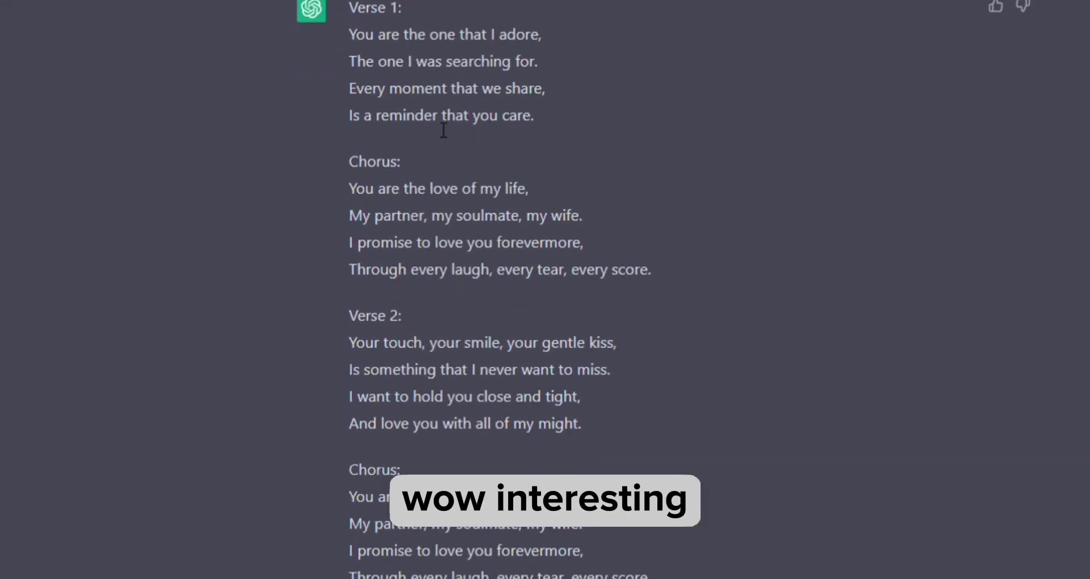
scroll(506, 212, "down", 19)
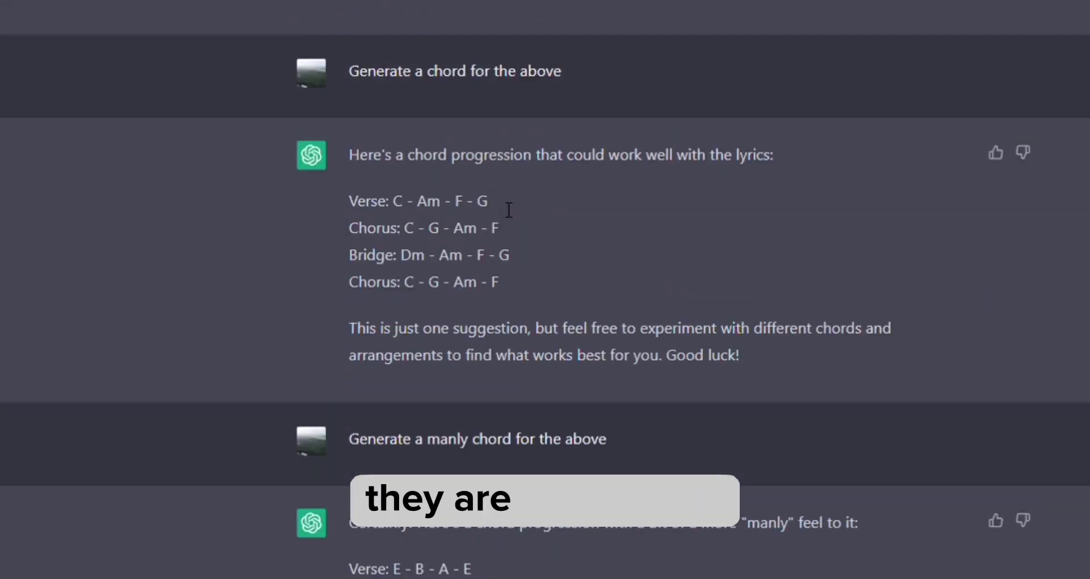
scroll(509, 210, "down", 2)
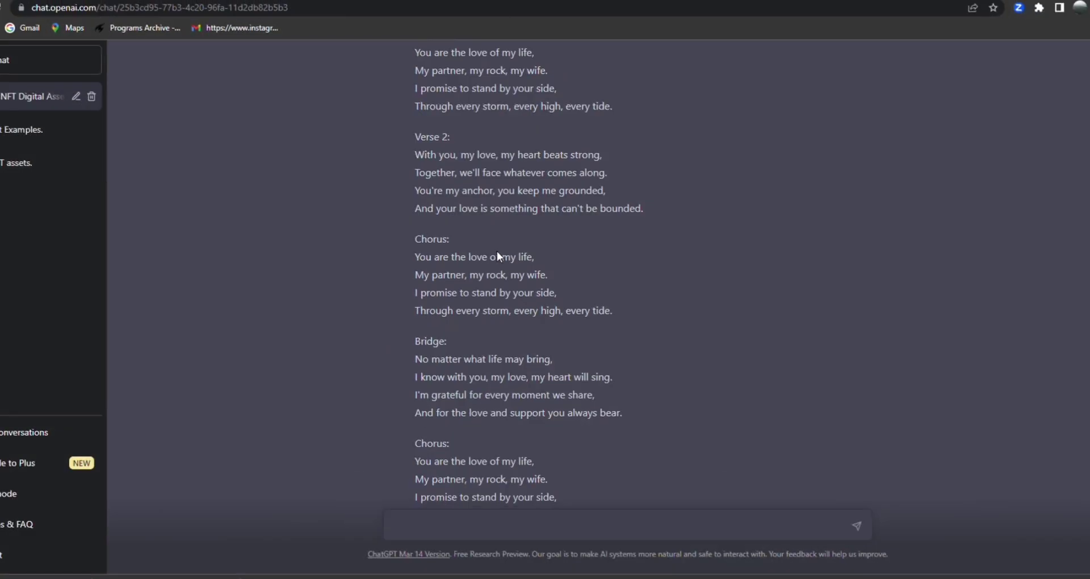
- Review the prompt "write a love song for spouse and generate a manly chord for it" and the lyrics in its reply
scroll(497, 250, "up", 4)
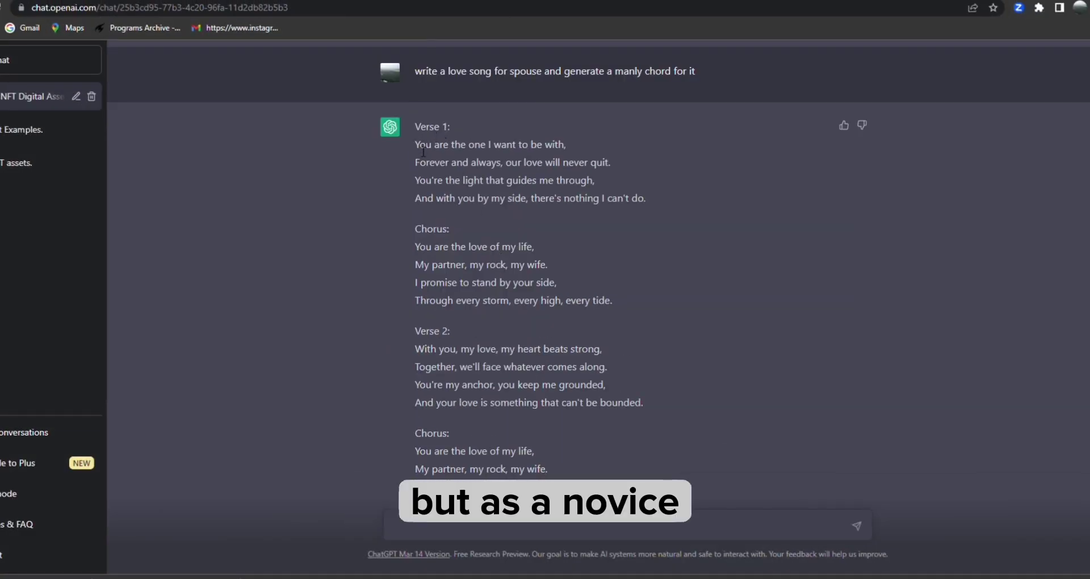
left_click_drag(417, 145, 611, 336)
scroll(613, 336, "down", 8)
scroll(611, 320, "down", 5)
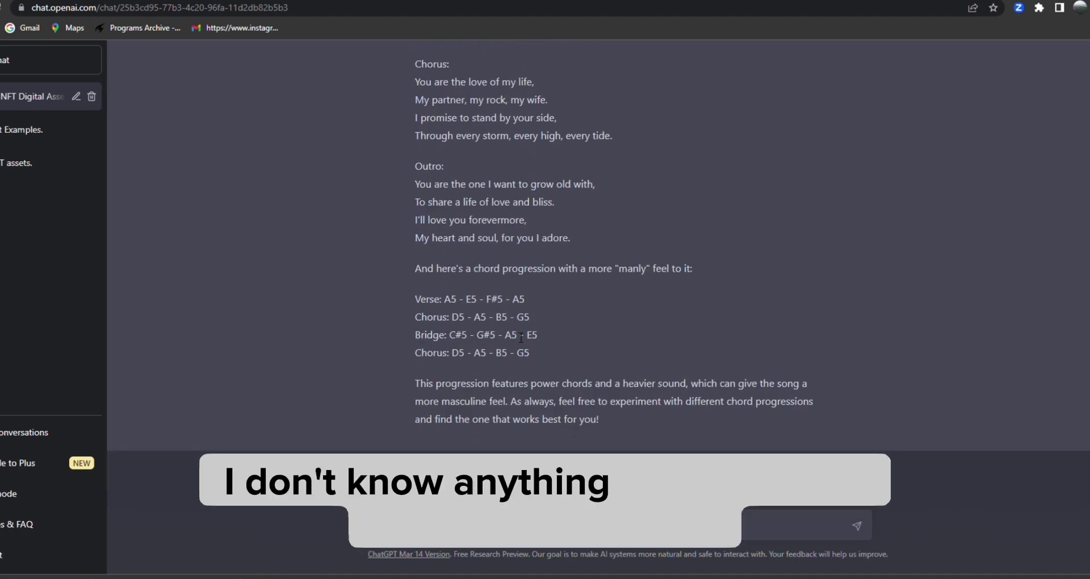
scroll(503, 278, "up", 5)
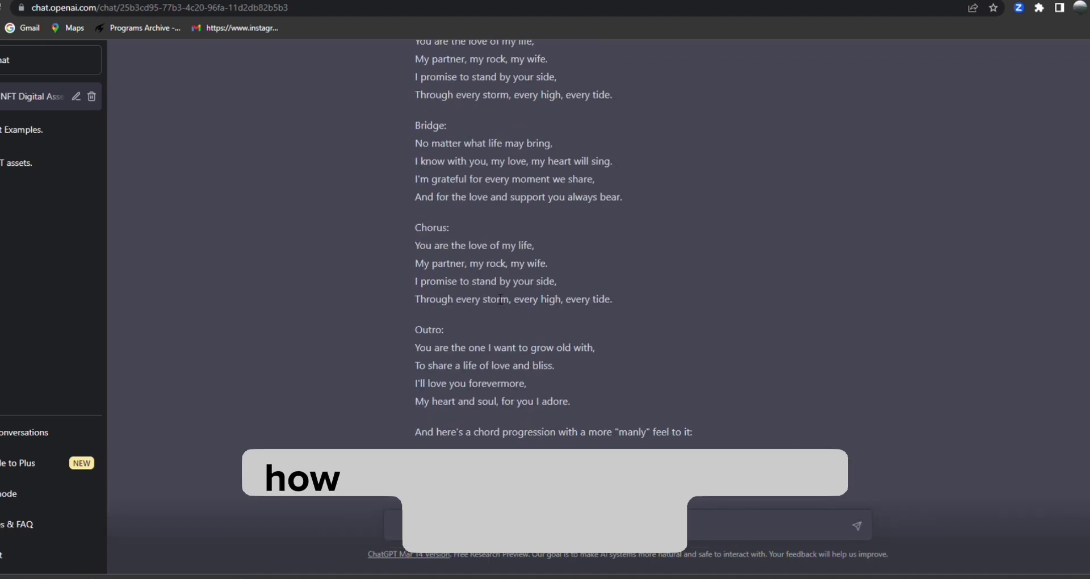
scroll(500, 297, "up", 6)
left_click_drag(415, 265, 703, 268)
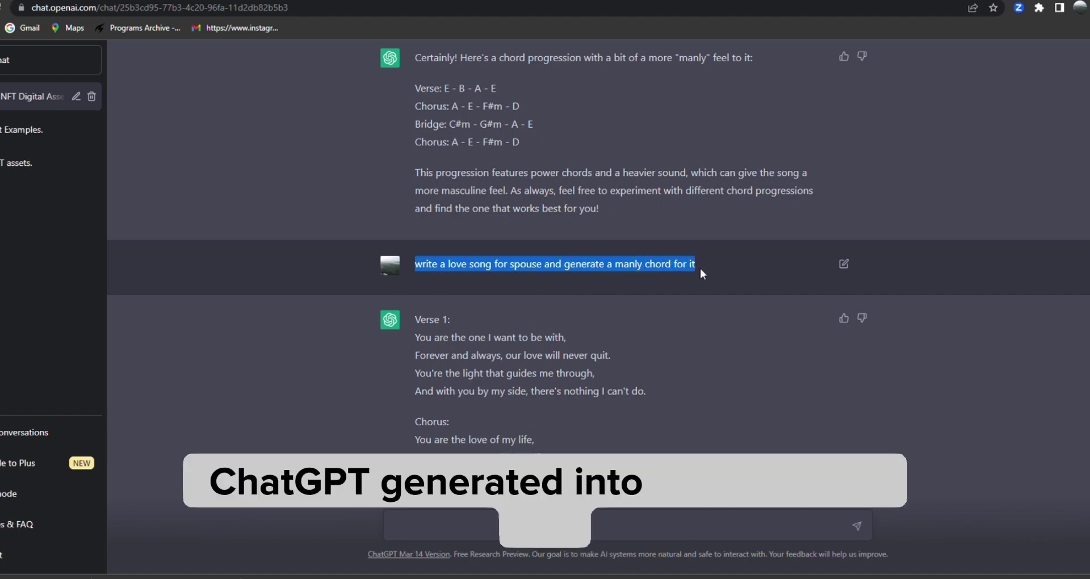
- Examine the "manly" chord progression for the verse, chorus and bridge at the end of the last reply
scroll(584, 294, "down", 9)
double_click(564, 311)
scroll(564, 312, "down", 2)
scroll(564, 312, "down", 3)
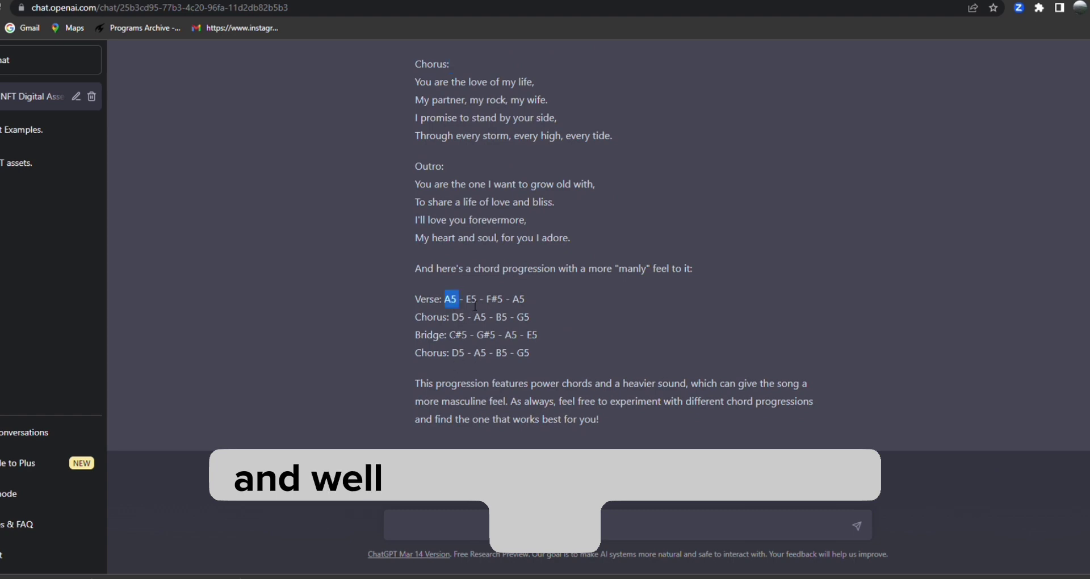
left_click_drag(482, 305, 537, 318)
left_click_drag(457, 335, 545, 391)
left_click(544, 390)
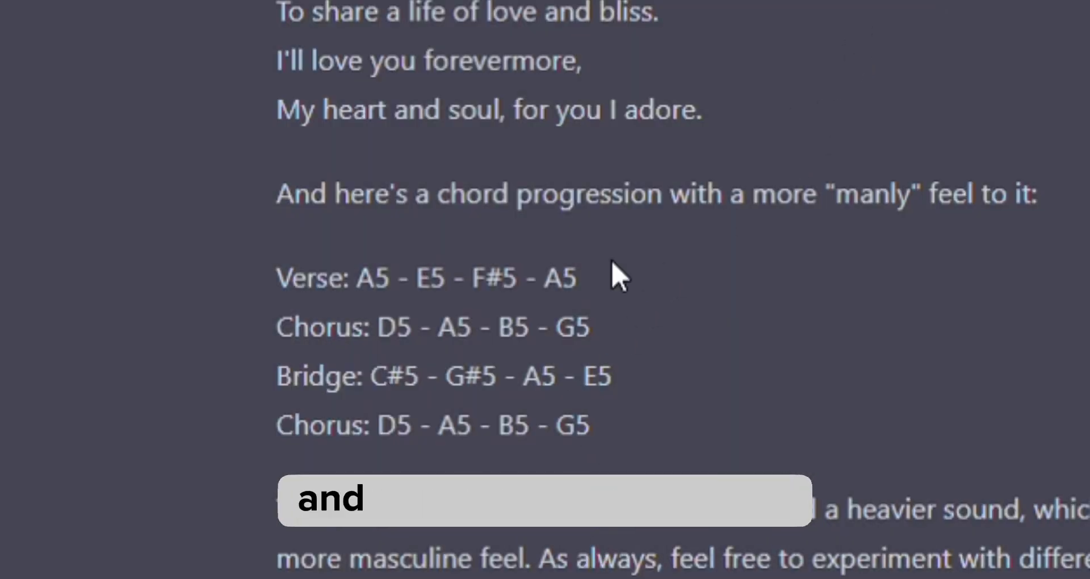
left_click_drag(358, 278, 599, 285)
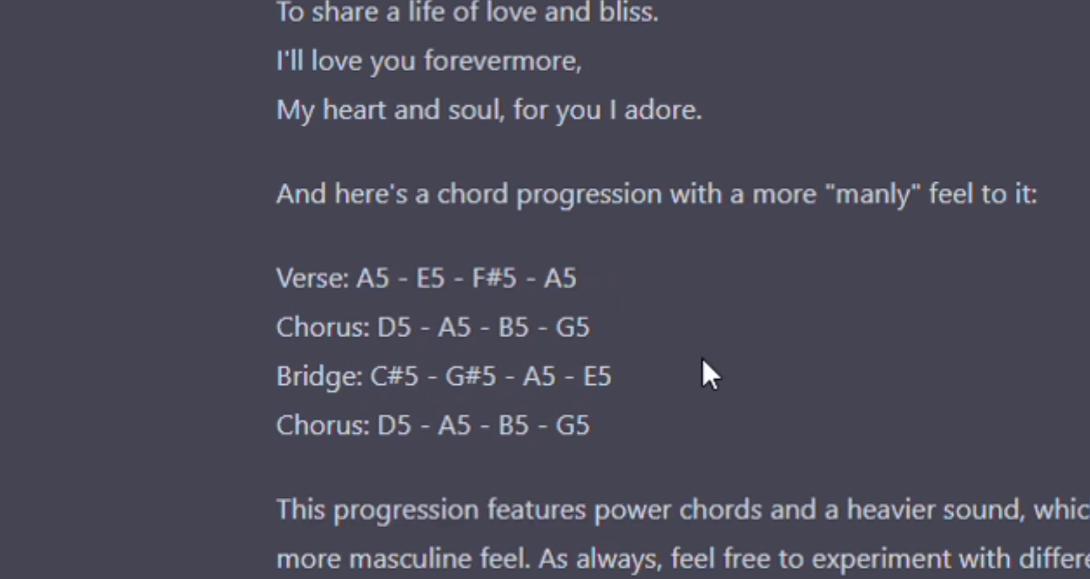
left_click_drag(725, 421, 619, 376)
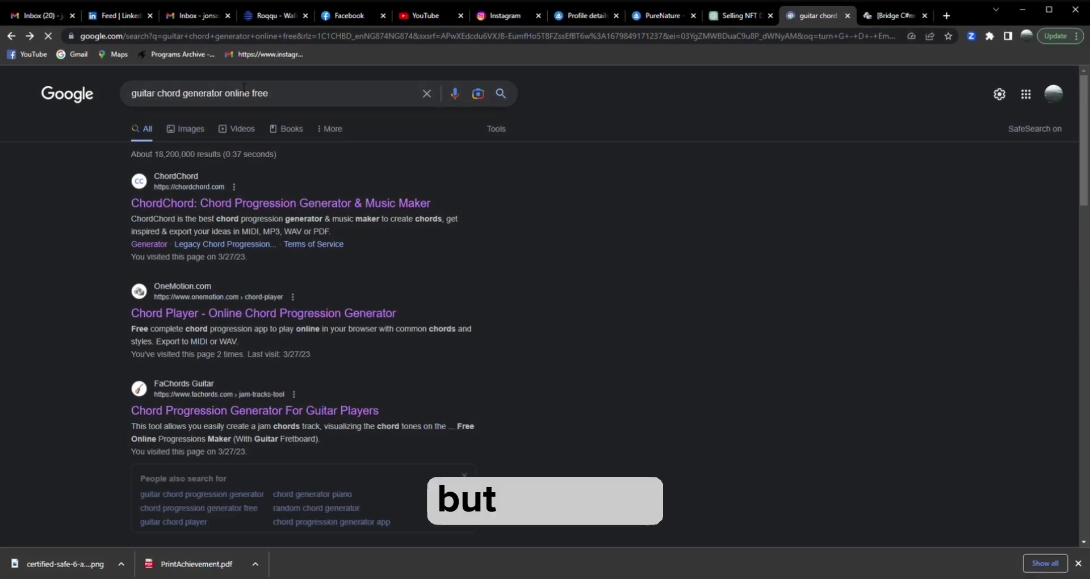
- Switch to Google, search for "guitar chord generator online free" and look through the chord generator sites
double_click(289, 101)
key("BackSpace")
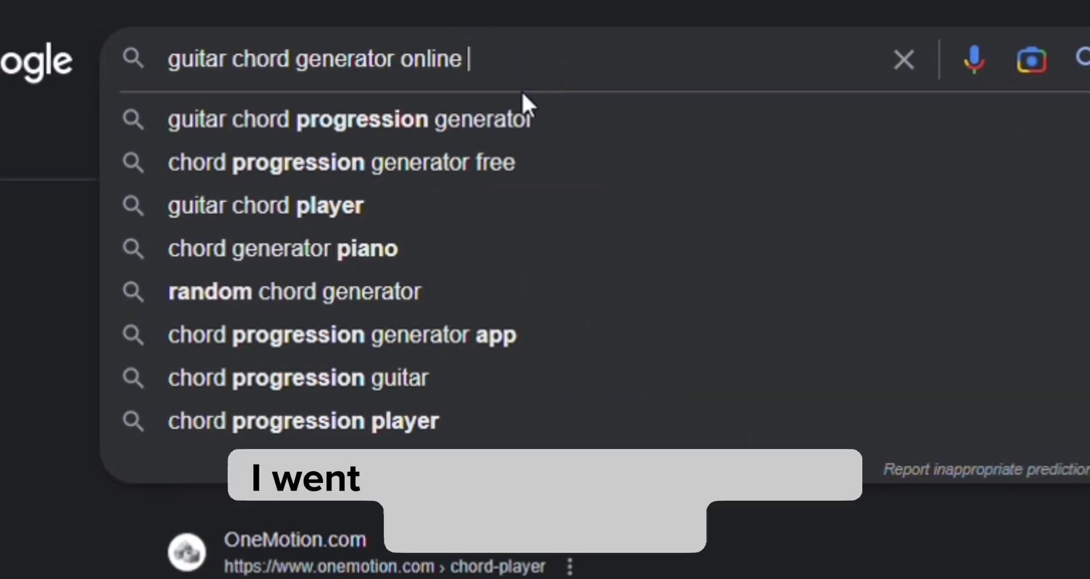
type("free")
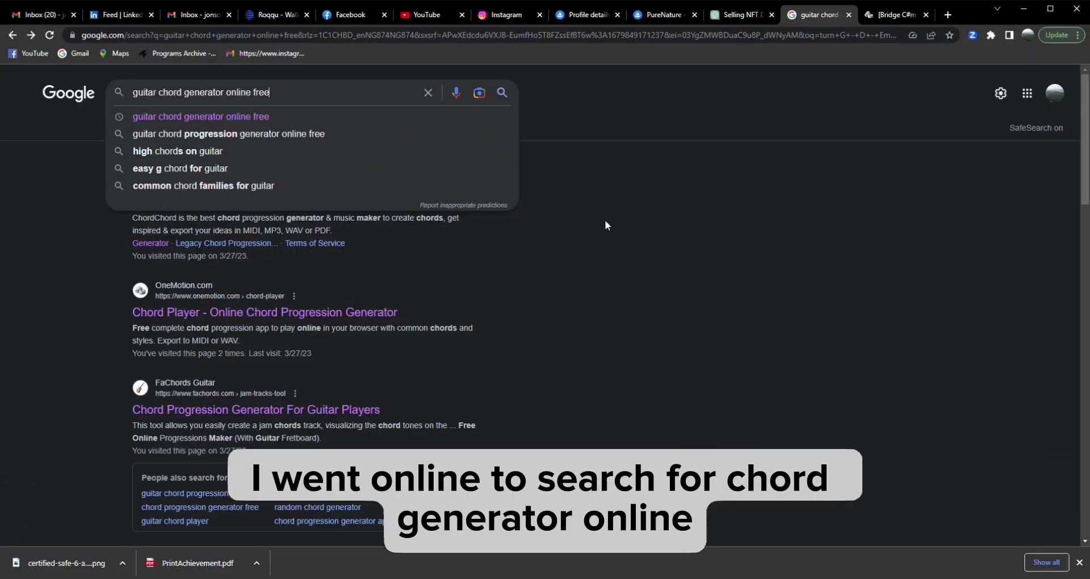
left_click(605, 220)
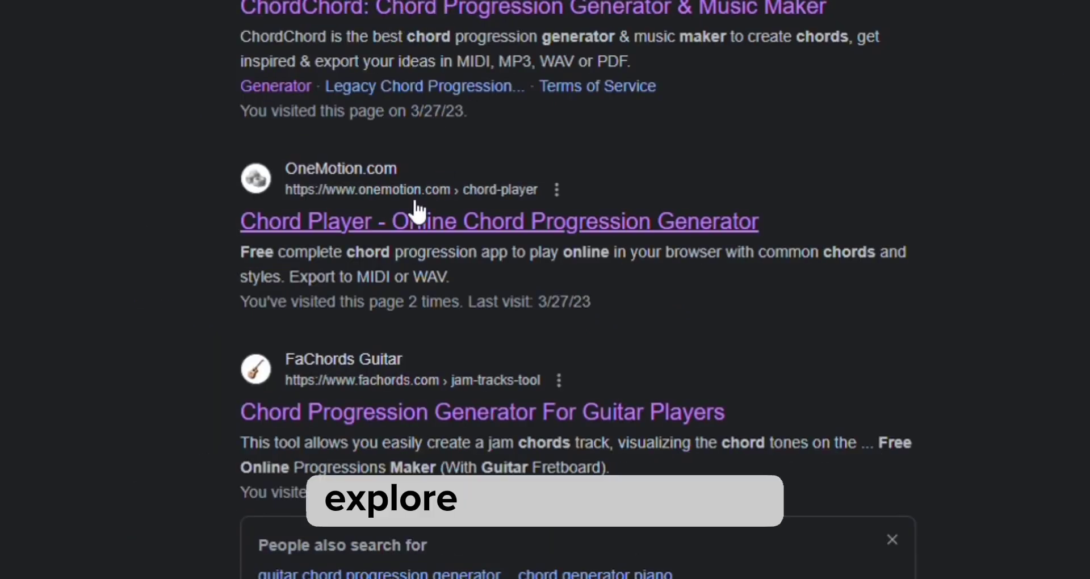
scroll(538, 226, "down", 2)
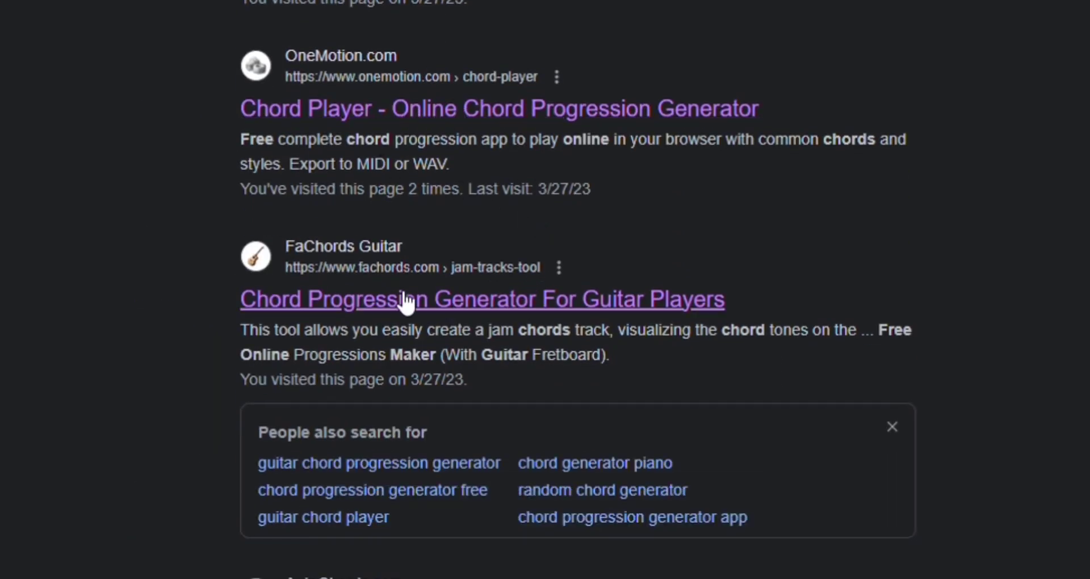
scroll(522, 270, "down", 3)
scroll(536, 141, "up", 3)
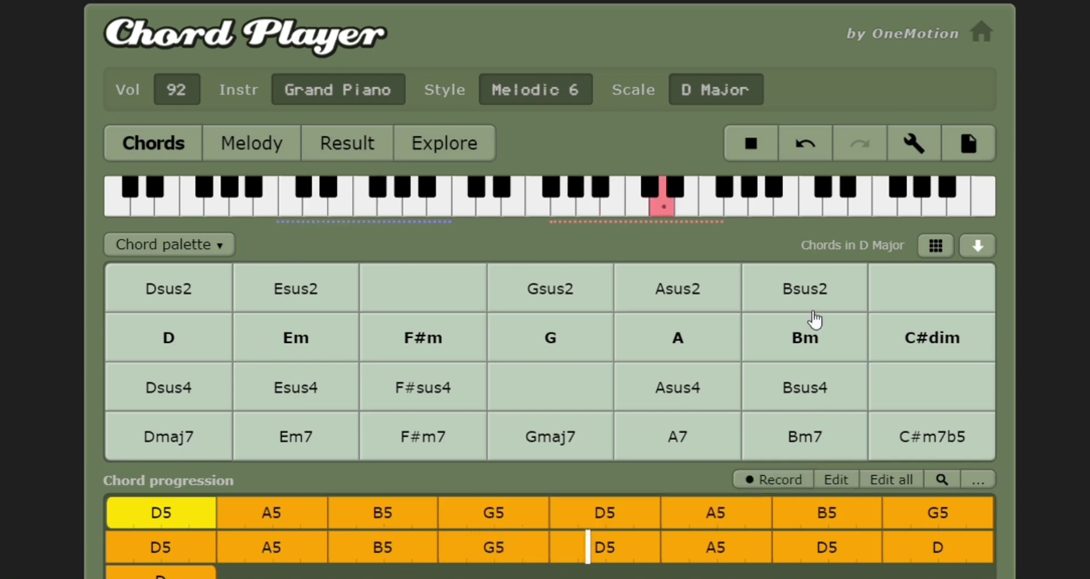
- Switch to OneMotion's Chord Player, open the style selection and look through the Styles, General and Bass options
left_click(535, 89)
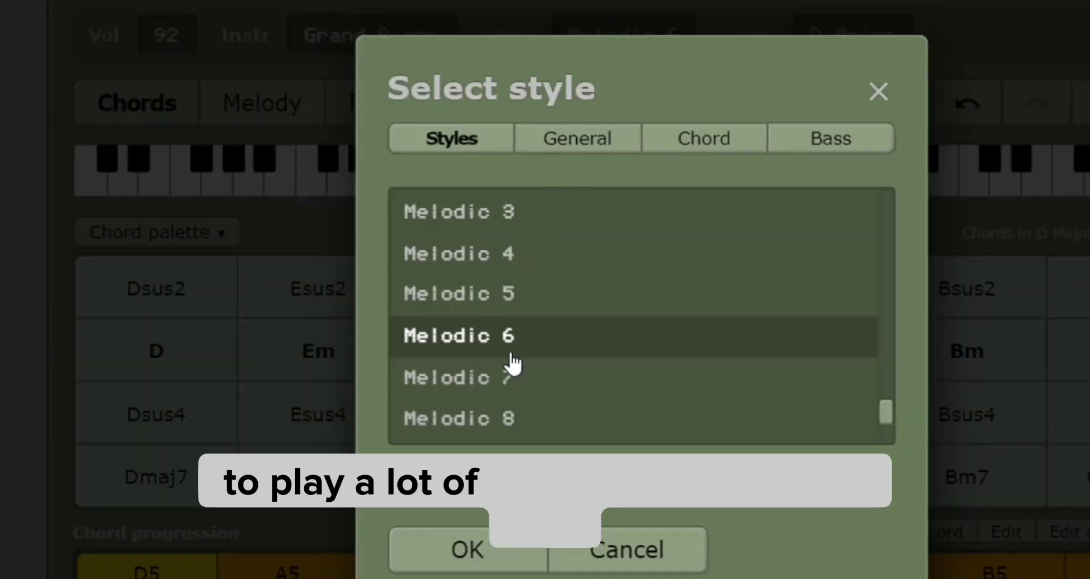
scroll(624, 318, "up", 15)
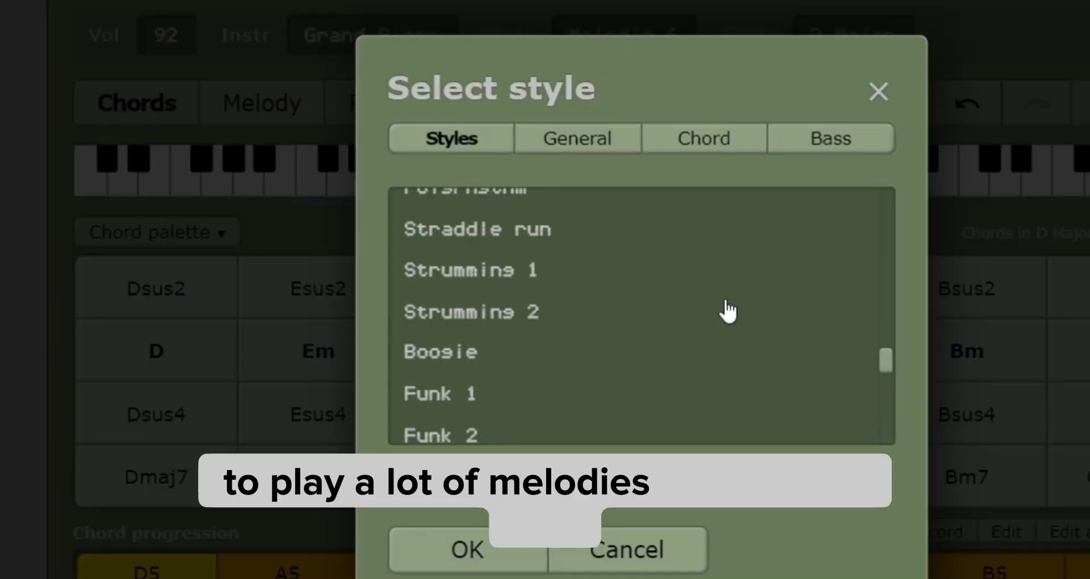
scroll(500, 324, "down", 15)
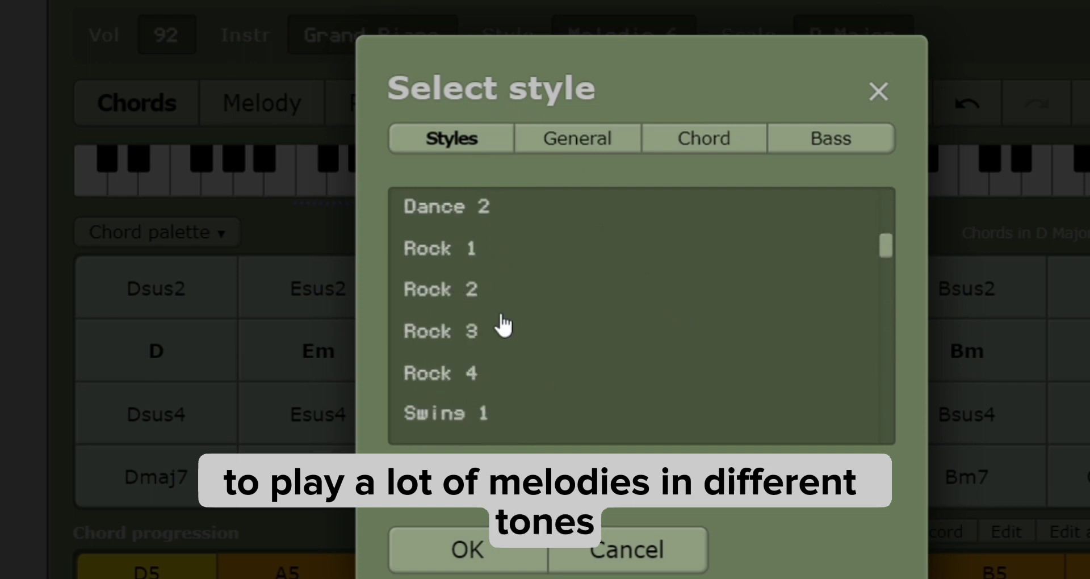
left_click(598, 140)
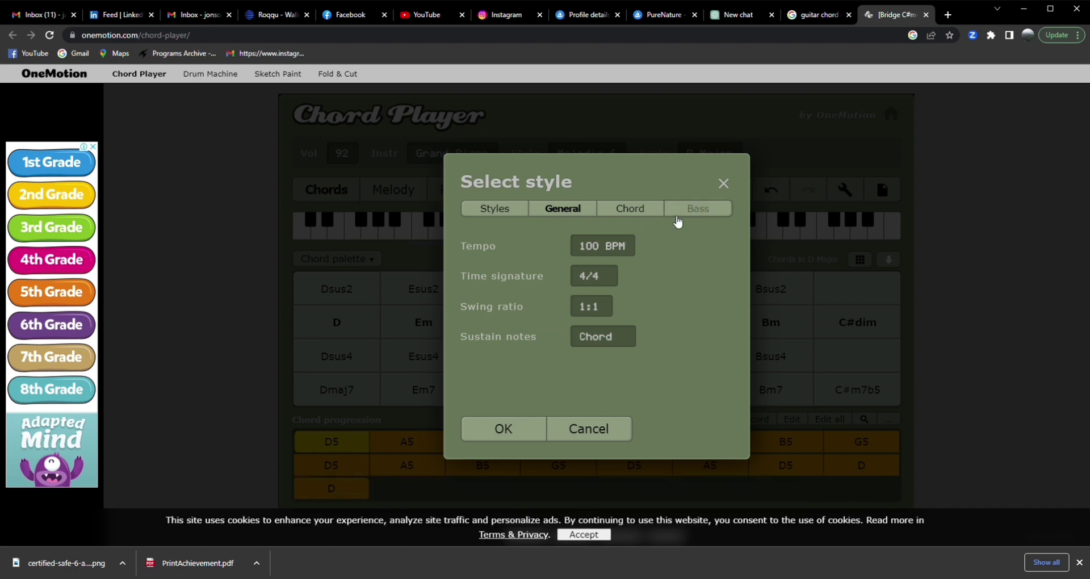
left_click(699, 209)
scroll(625, 284, "down", 15)
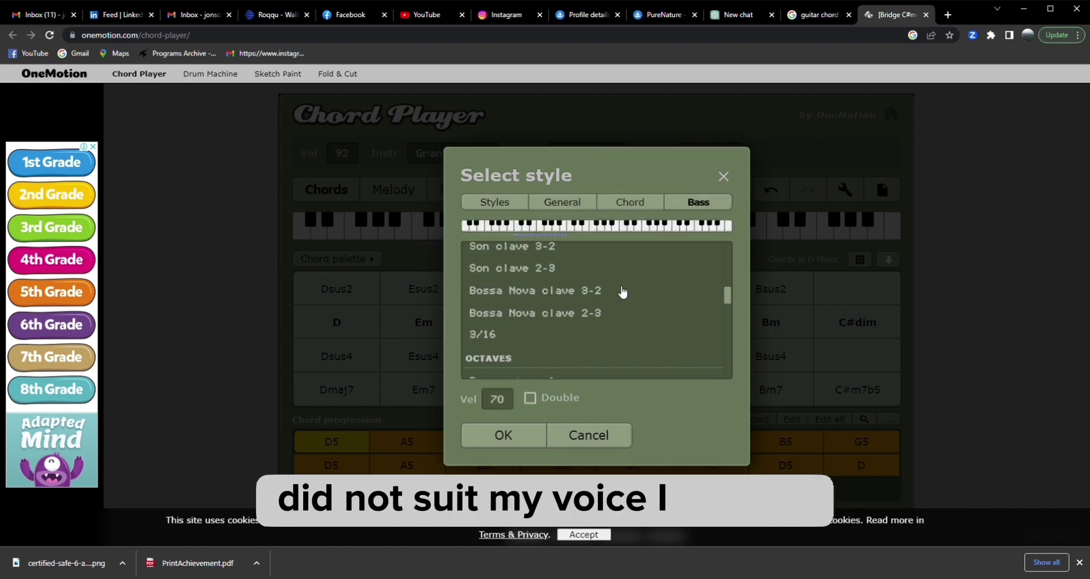
scroll(623, 291, "up", 8)
left_click(587, 210)
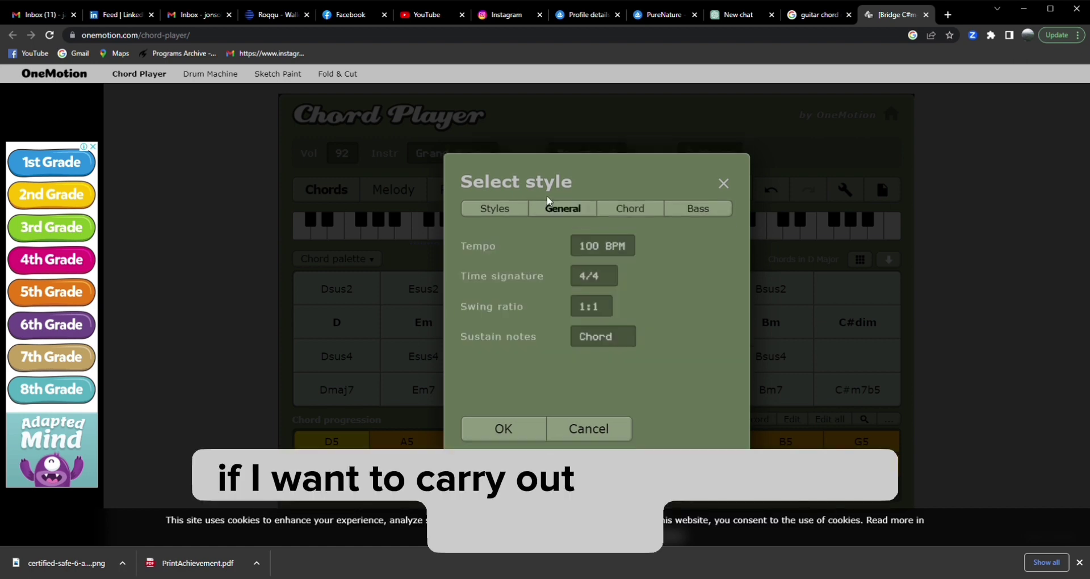
- Return to the list of styles and cancel the style selection
left_click(514, 205)
left_click(591, 434)
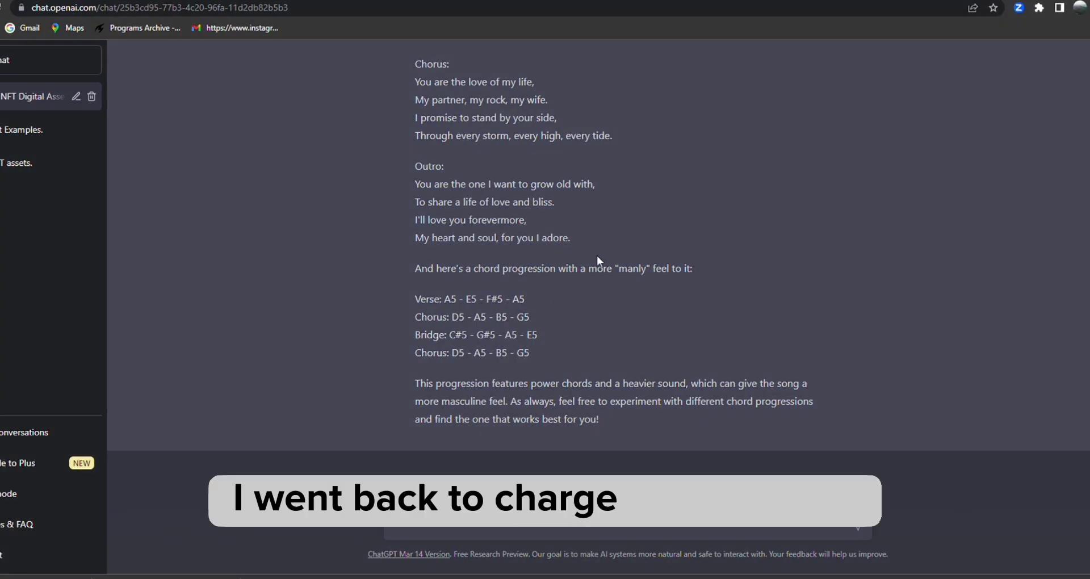
- Switch to the ChatGPT reply and examine the verse, bridge and closing chorus lines of its "manly" chord progression
left_click_drag(443, 299, 540, 295)
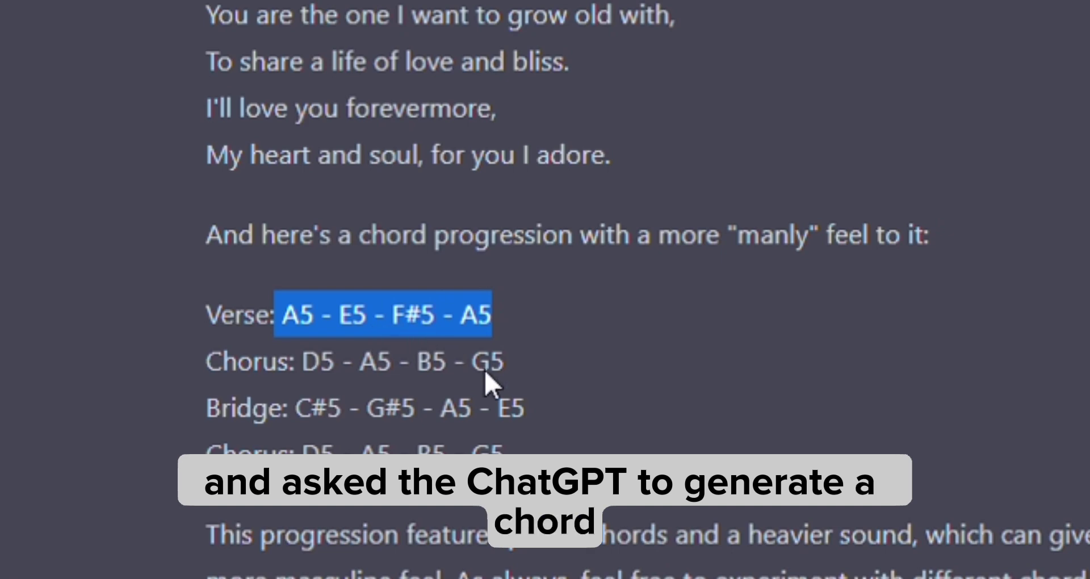
left_click(650, 246)
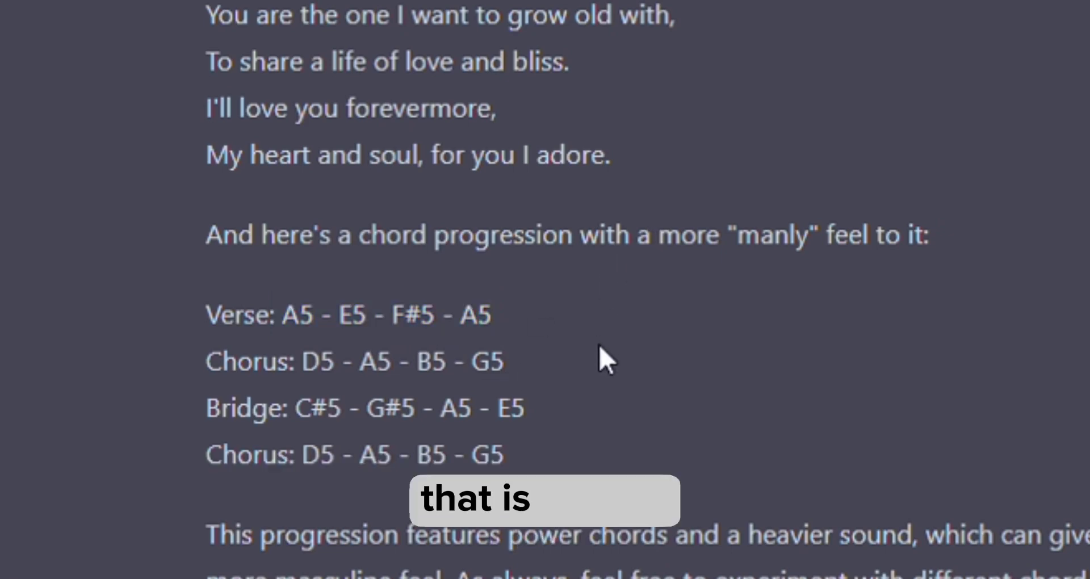
left_click_drag(579, 410, 548, 488)
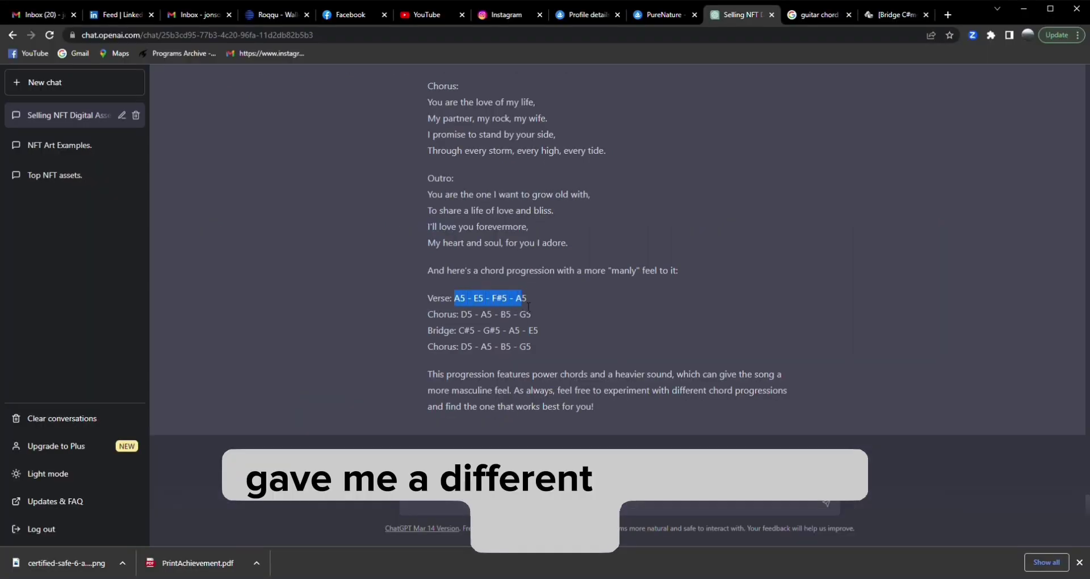
left_click_drag(528, 306, 539, 307)
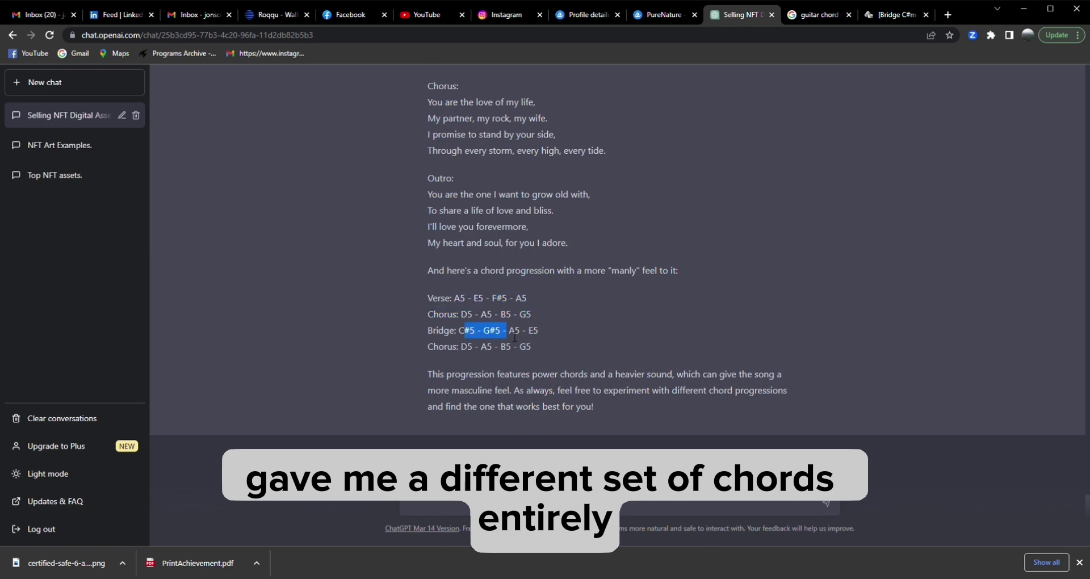
left_click_drag(465, 338, 517, 338)
left_click(533, 394)
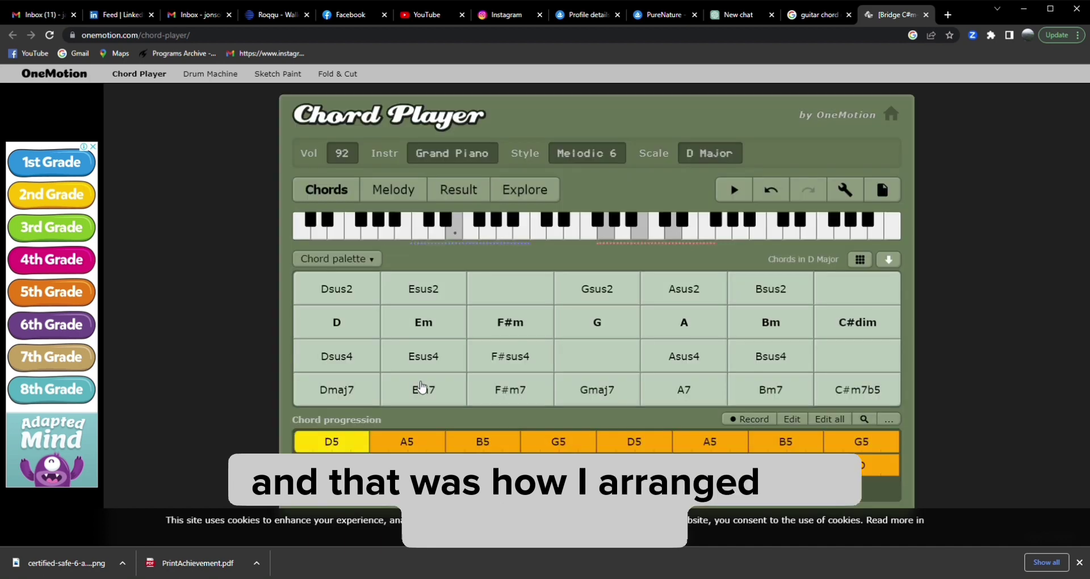
- In Chord Player, confirm the full D5 A5 B5 G5 chord list in Bar units and play the progression
left_click(425, 377)
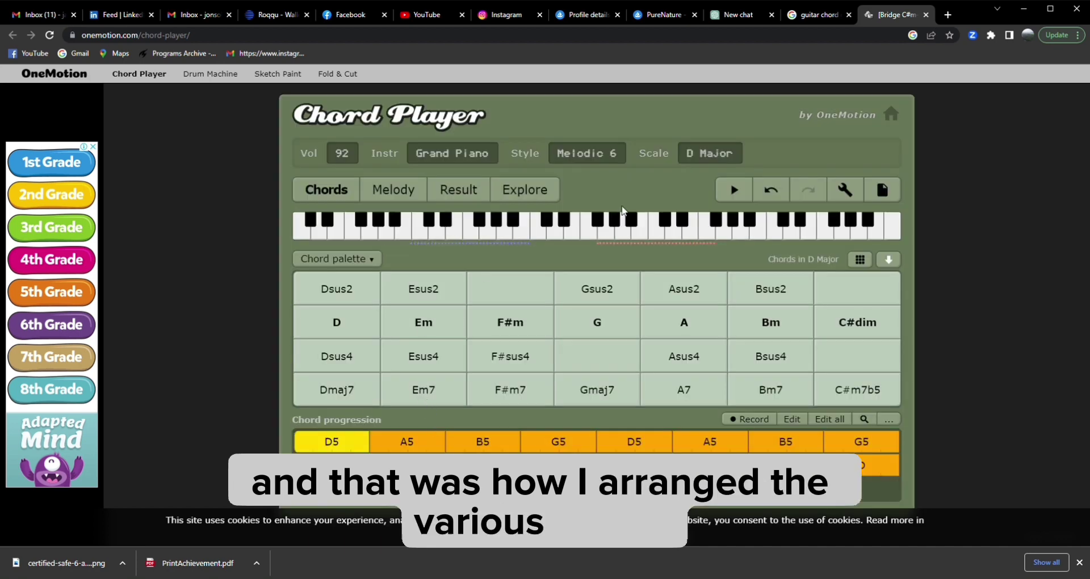
left_click(740, 189)
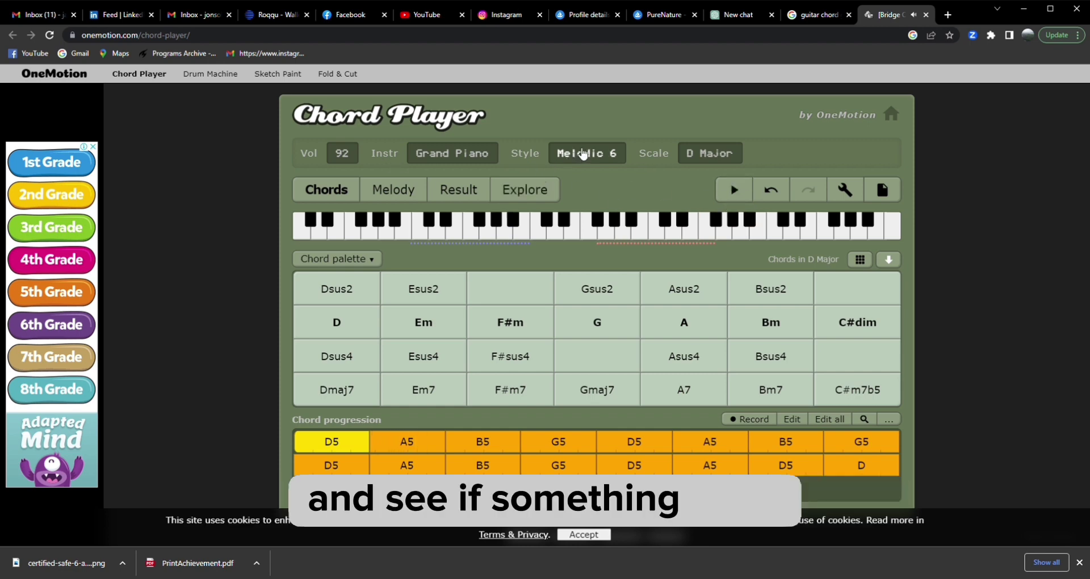
left_click(578, 152)
scroll(575, 309, "up", 7)
- Open the project's WAV export options with the filename and seamless loop setting, and close them without exporting
left_click(891, 195)
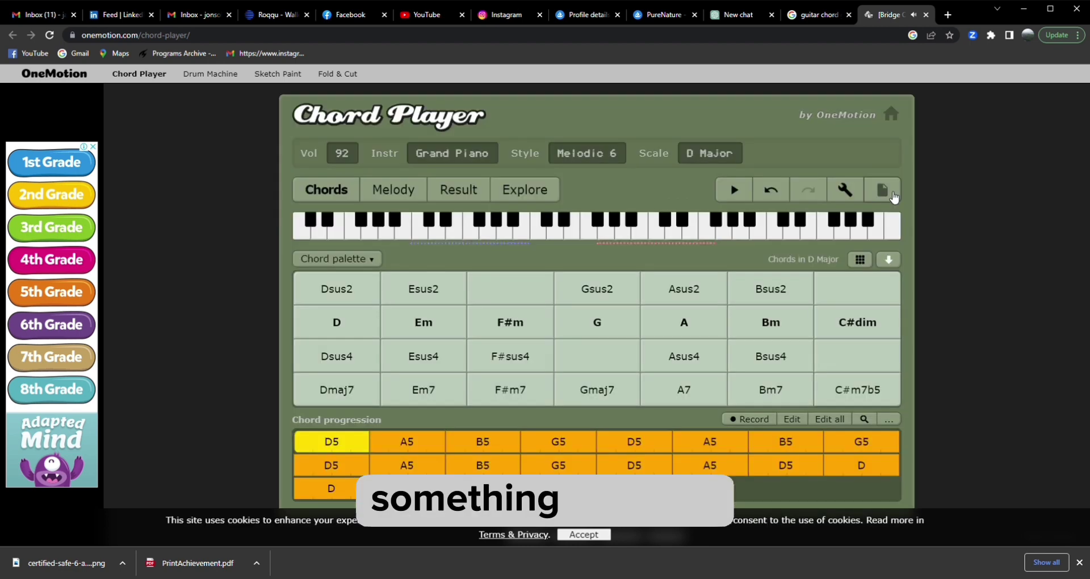
left_click(892, 195)
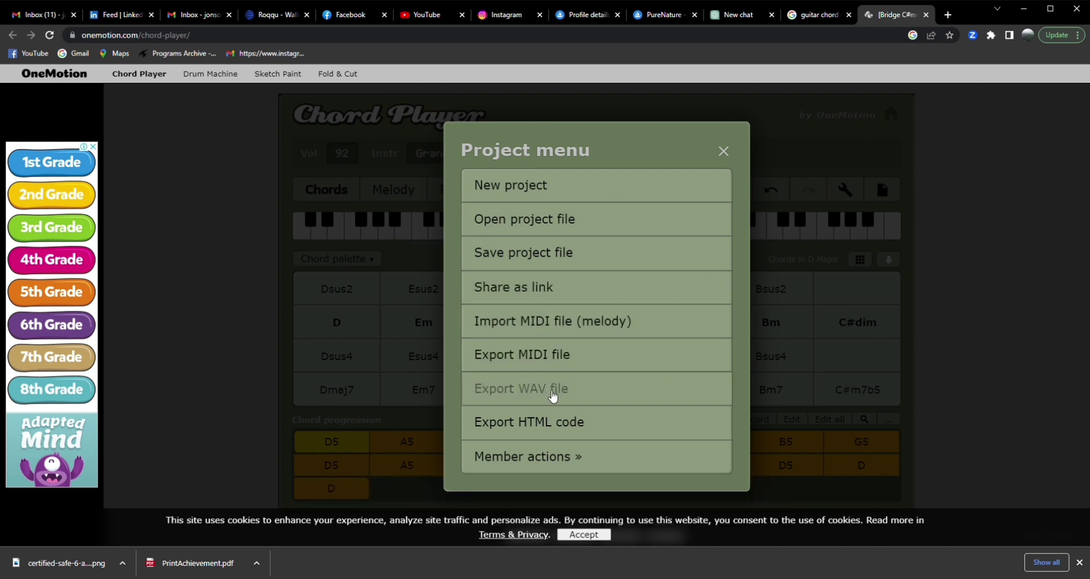
left_click(554, 397)
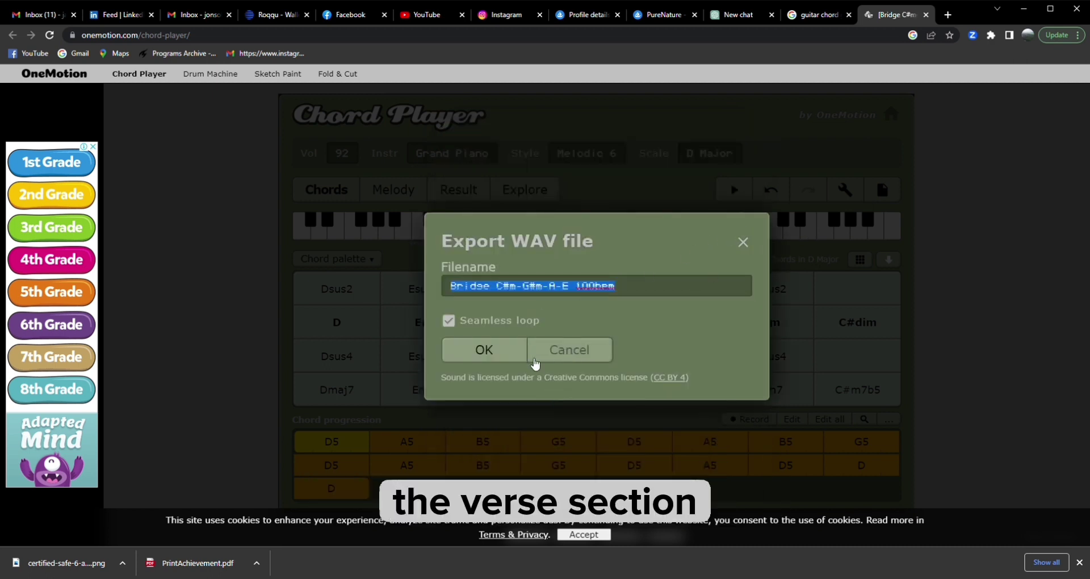
left_click(744, 245)
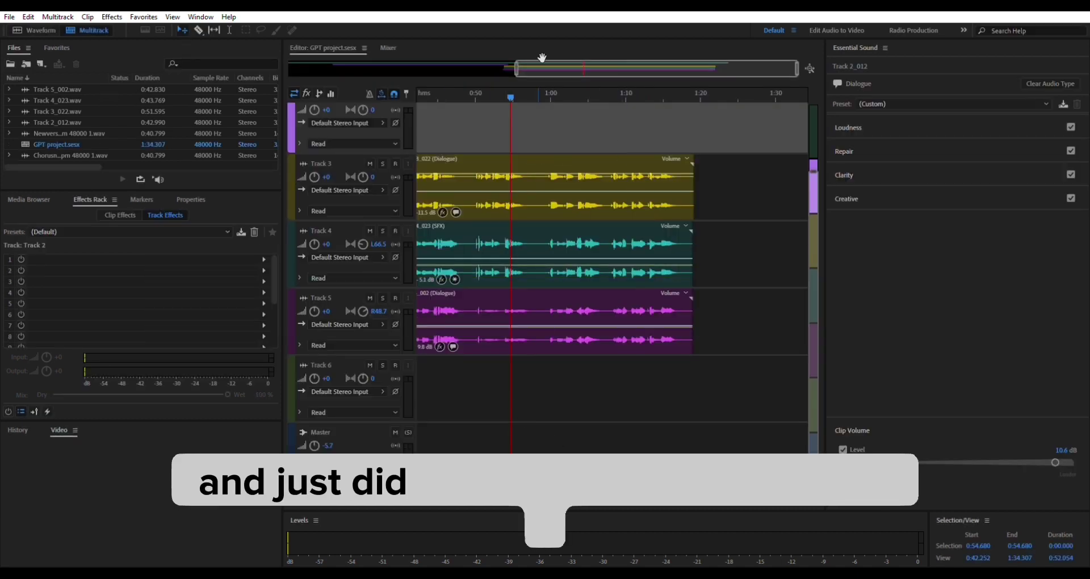
- Switch to the GPT project multitrack session in Adobe Audition and preview it from the start and from about 0:39
left_click_drag(517, 68, 289, 68)
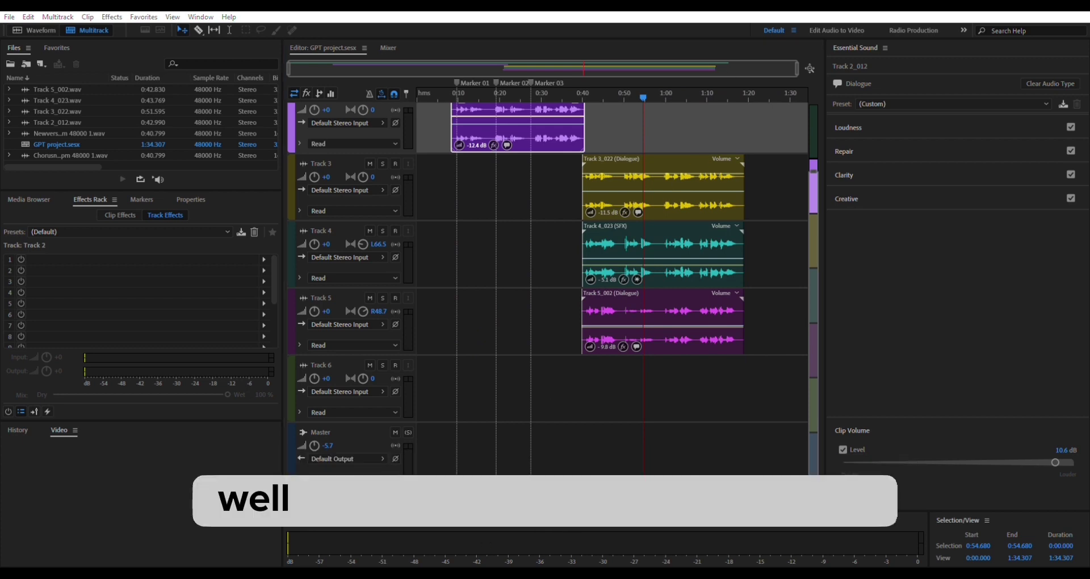
scroll(540, 246, "up", 2)
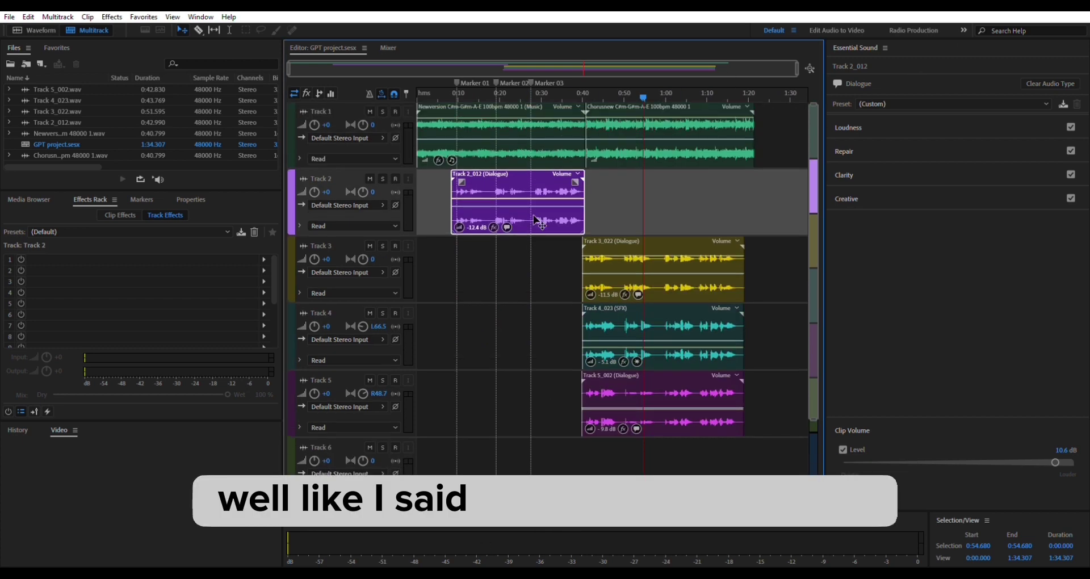
left_click(417, 92)
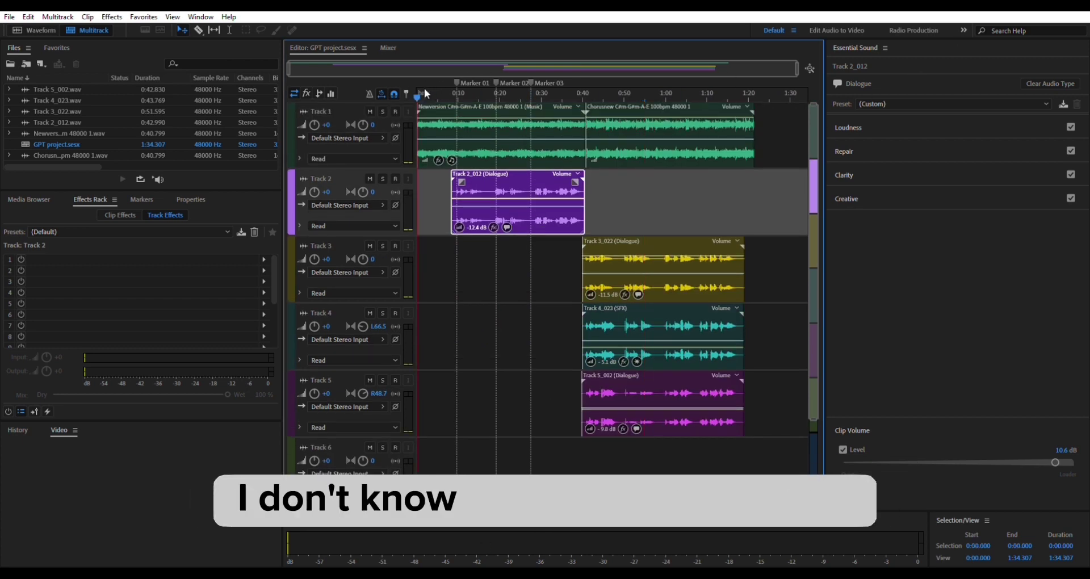
left_click(447, 93)
key("space")
left_click(577, 92)
key("space")
- Inspect the backing music clips on Track 1 and the chorus vocal clips on Tracks 3, 4 and 5
left_click(559, 138)
left_click(683, 143)
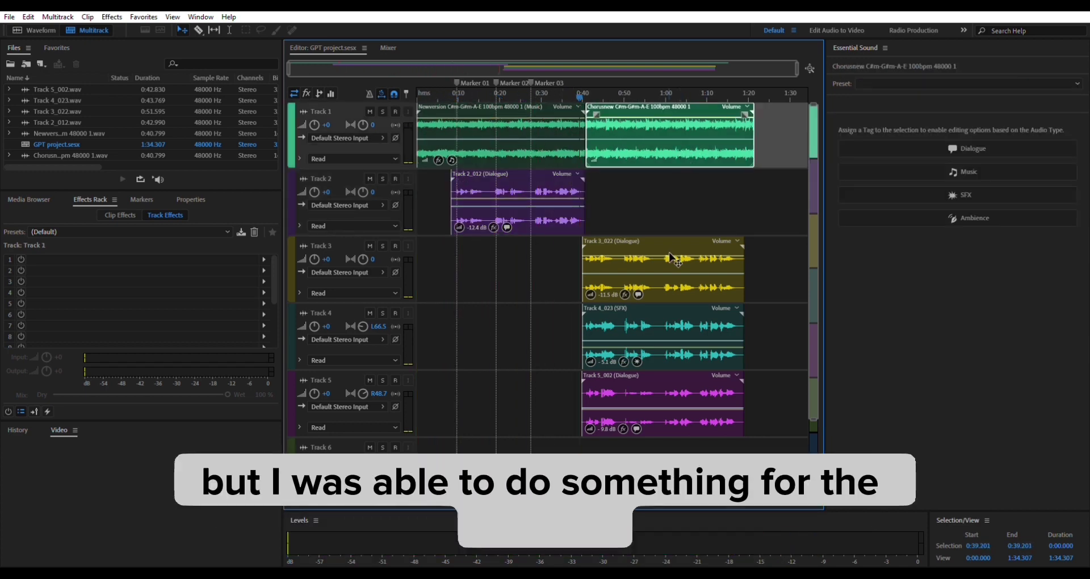
left_click(671, 259)
left_click(666, 323)
left_click(666, 401)
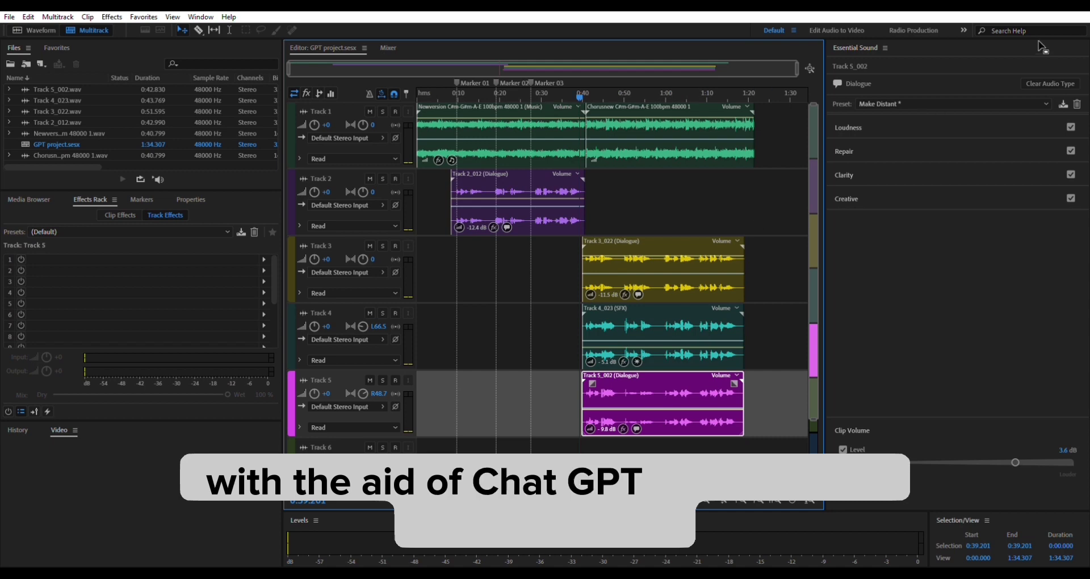
left_click(699, 127)
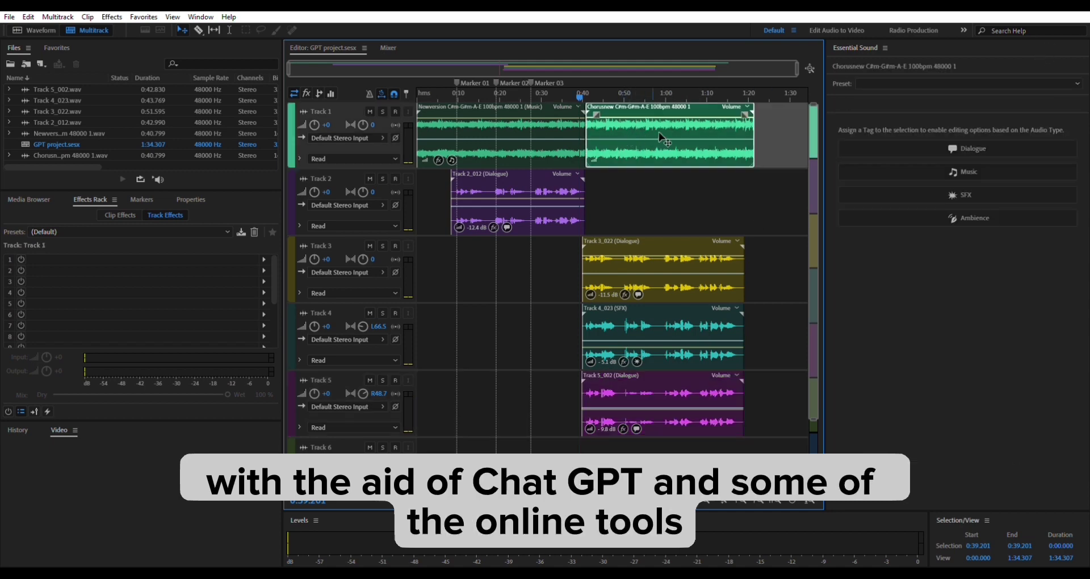
left_click(1044, 50)
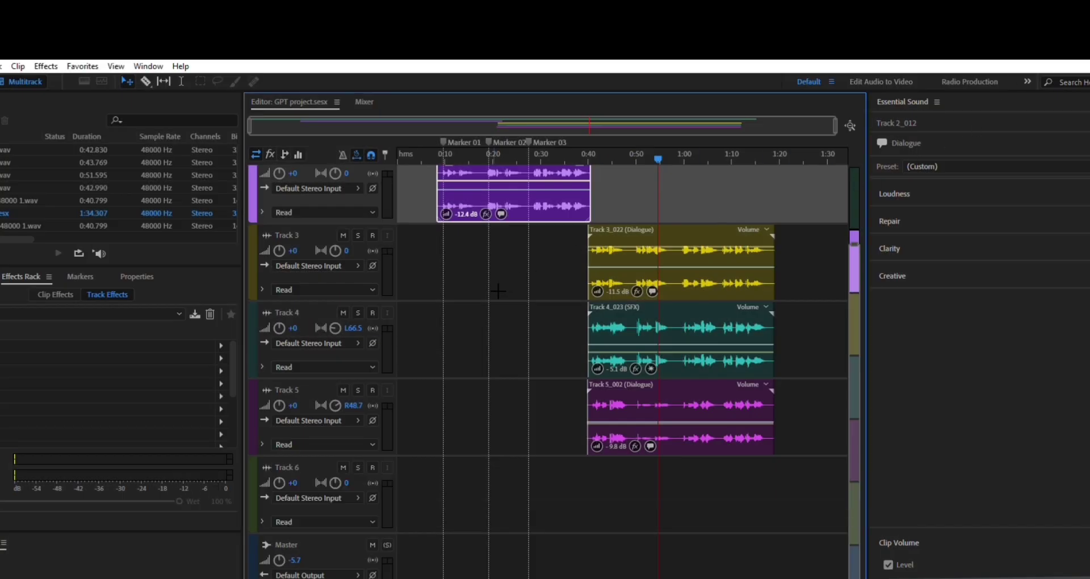
- Move the playhead from the session's start to about 0:39, where the chorus vocals begin
scroll(483, 302, "up", 3)
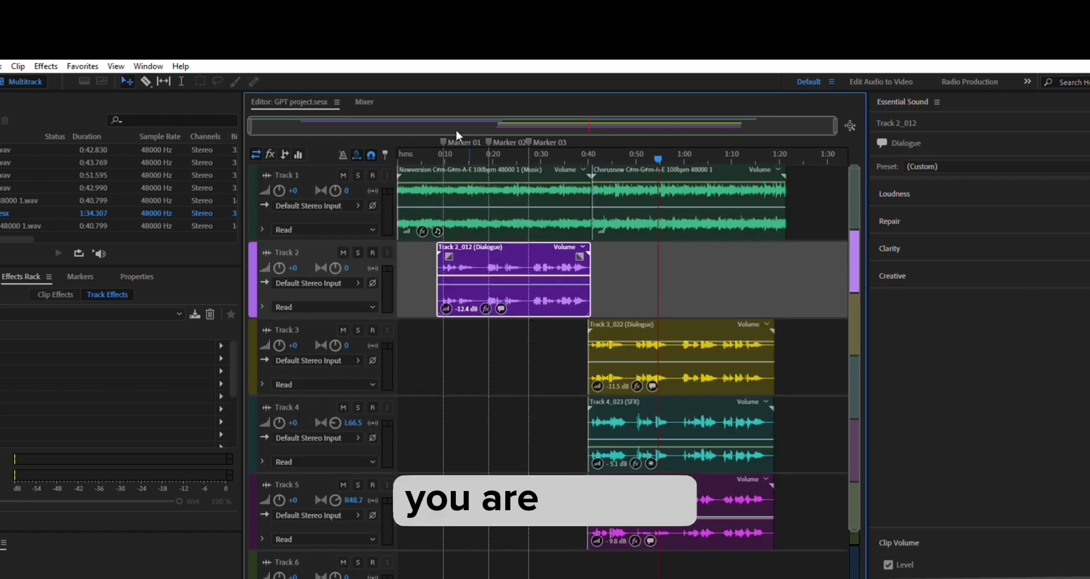
left_click(398, 146)
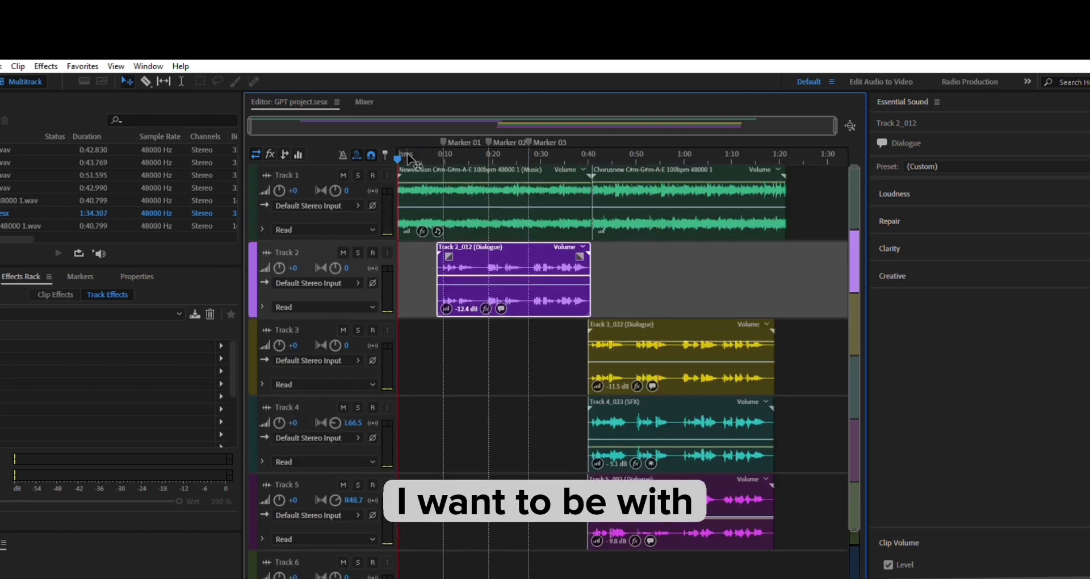
left_click_drag(406, 151, 450, 155)
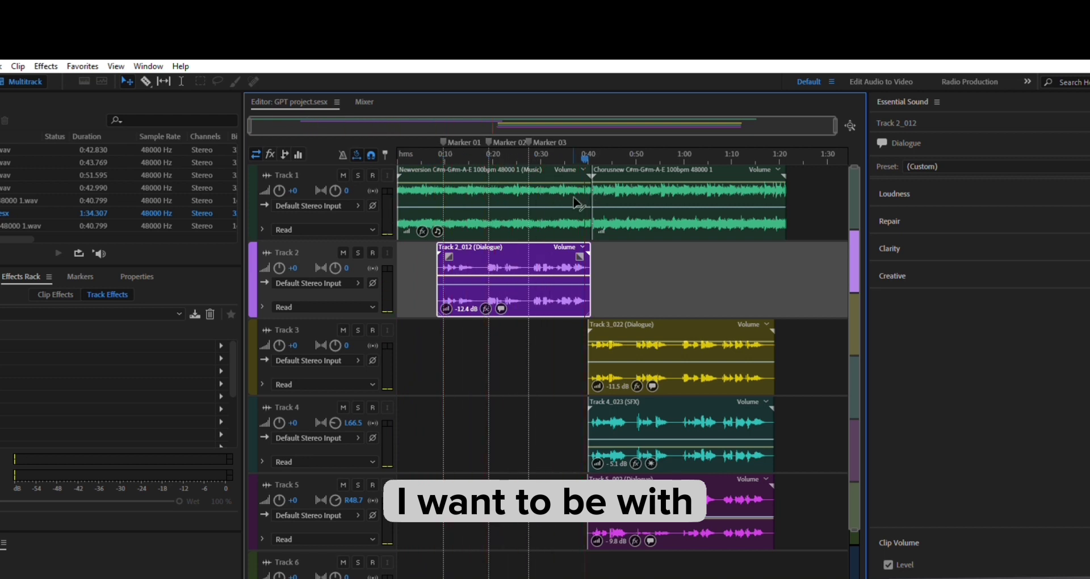
left_click(588, 197)
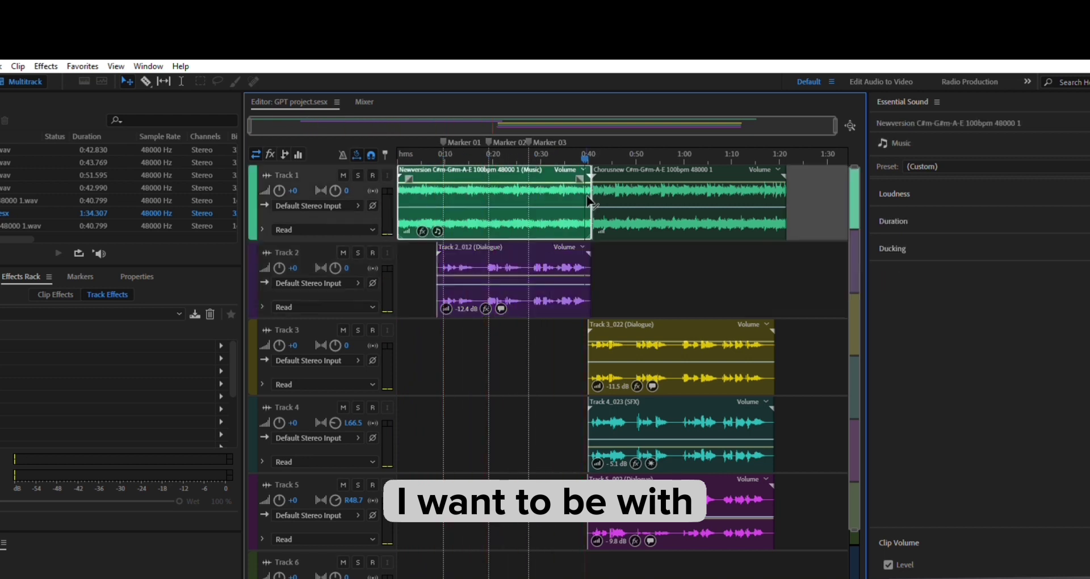
- Select the chorus clips on Tracks 1, 3, 4 and 5 one by one, ending on the Chorusnew backing clip
left_click(704, 223)
left_click(694, 349)
left_click(692, 427)
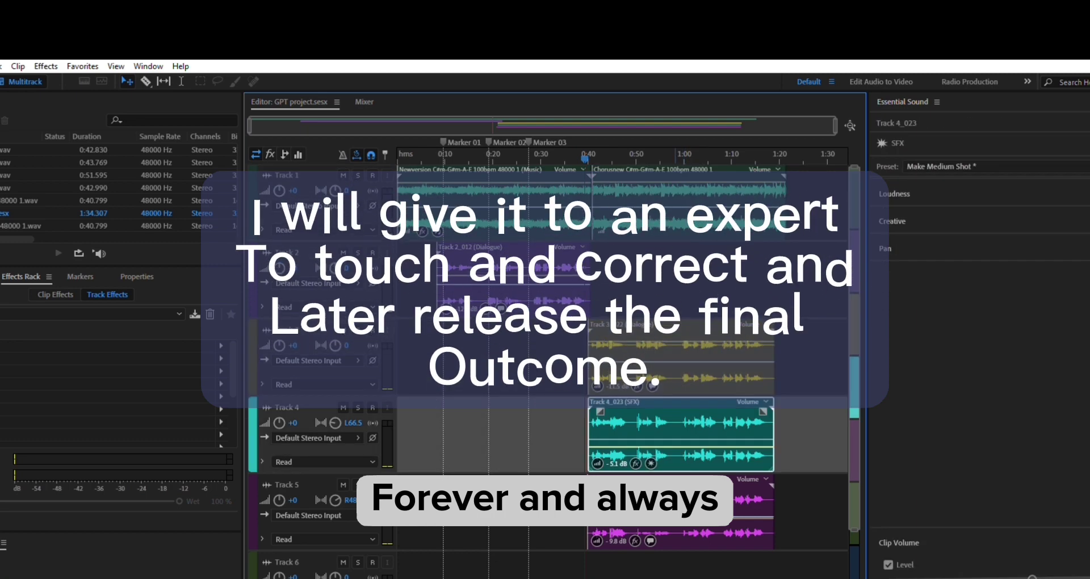
left_click(692, 503)
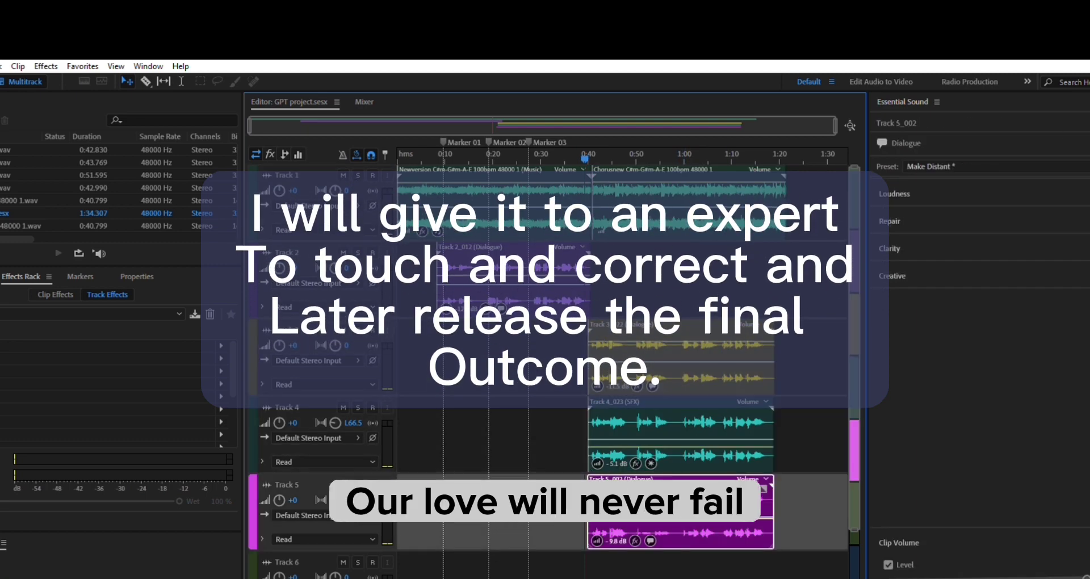
left_click(654, 198)
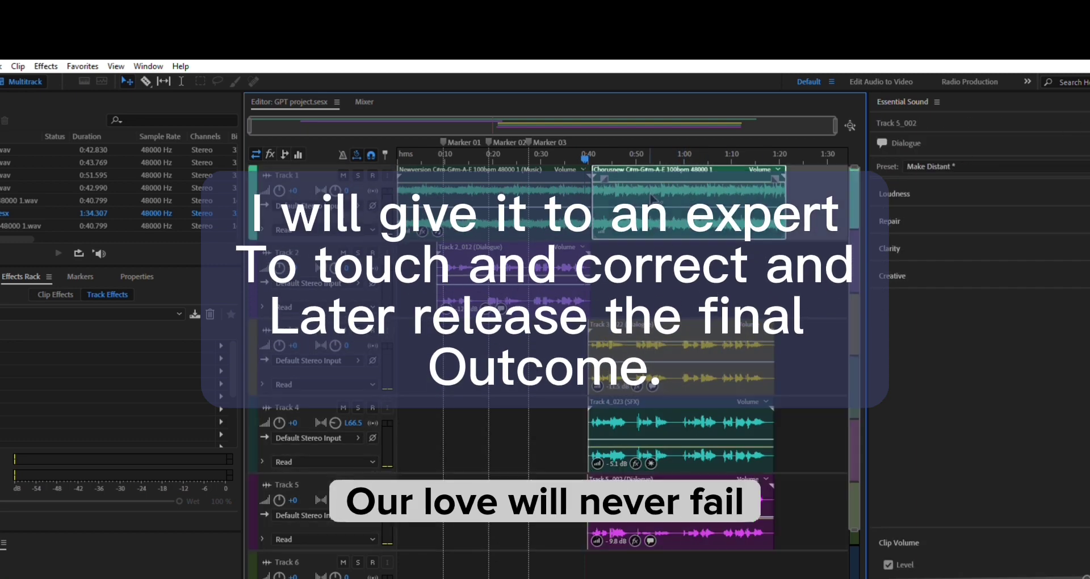